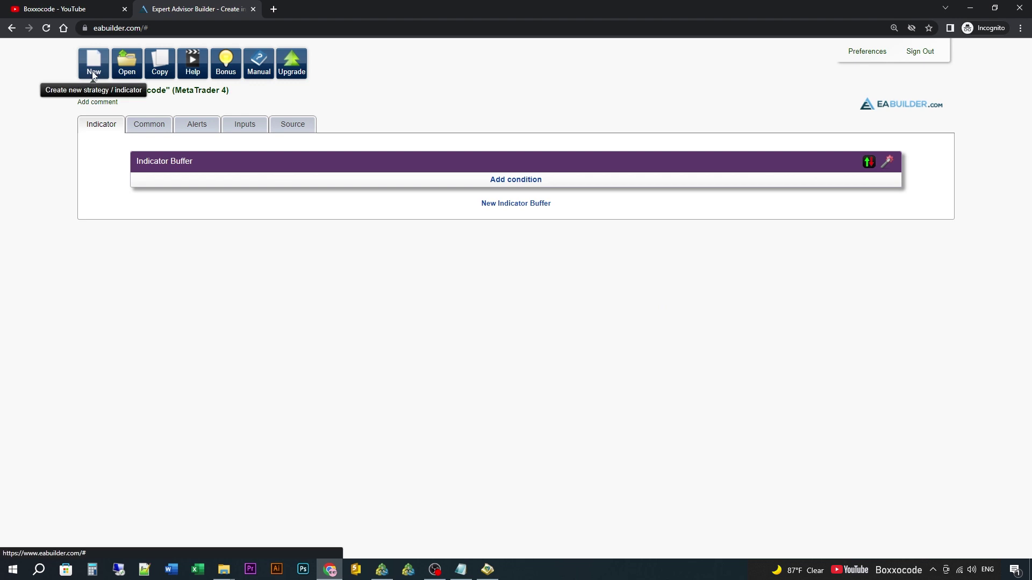
# Create a new MetaTrader 4 indicator named "RSI+BB Signal"
pyautogui.press('Tab')
pyautogui.press('Tab')
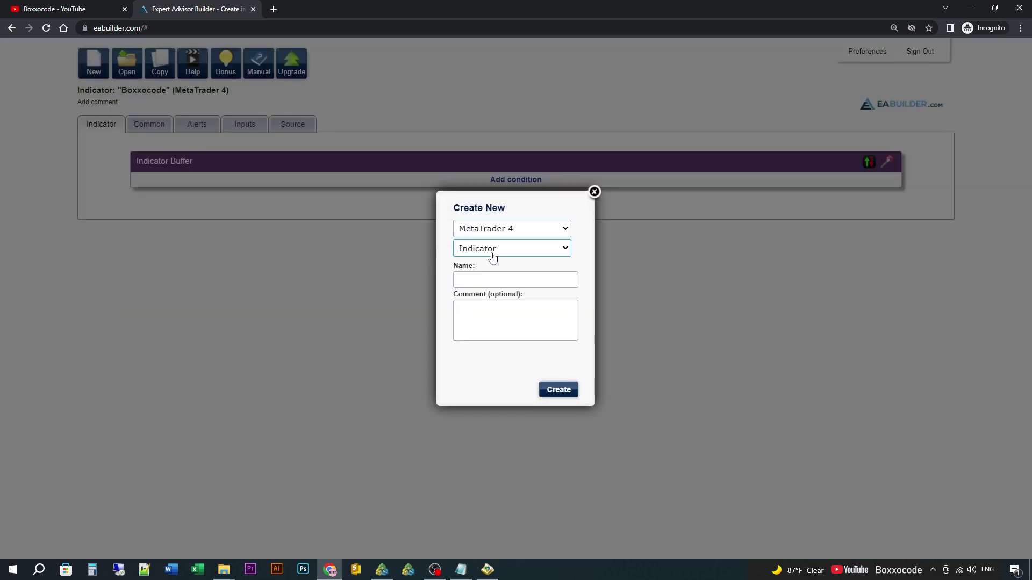
pyautogui.write('RSI+BB Signal')
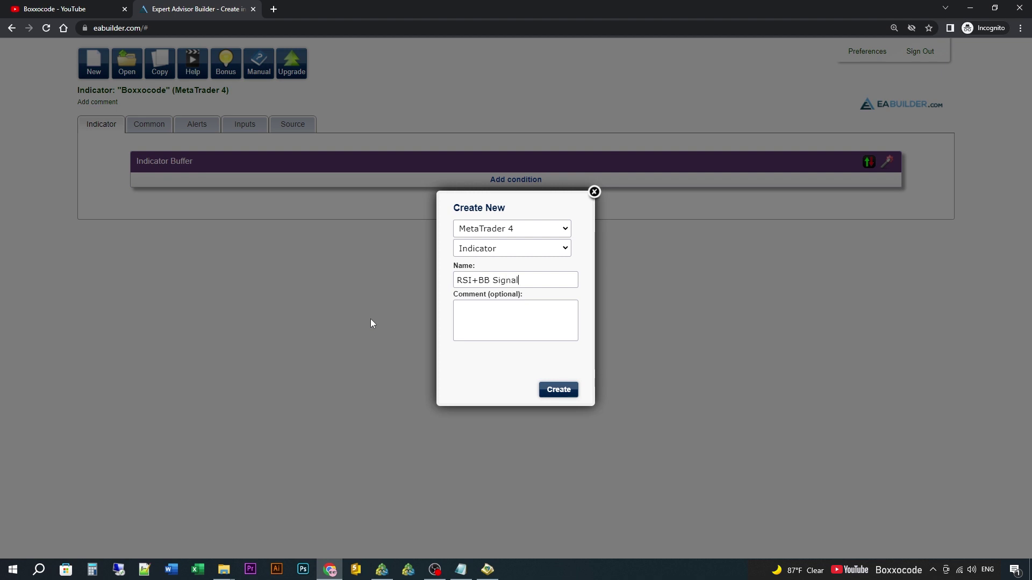
pyautogui.click(552, 391)
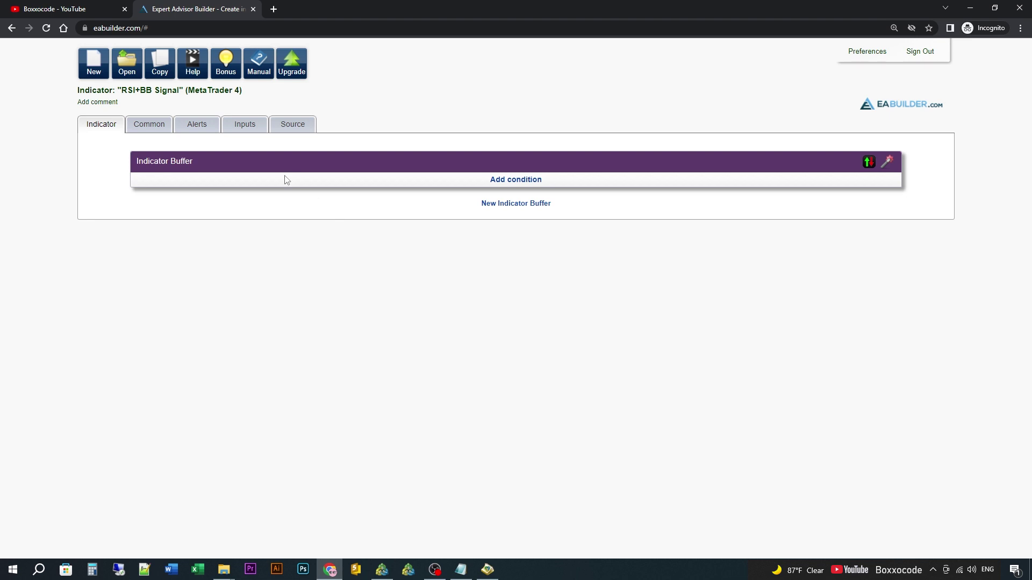
# Add an int input named BB_period with value 20 to the indicator
pyautogui.click(248, 131)
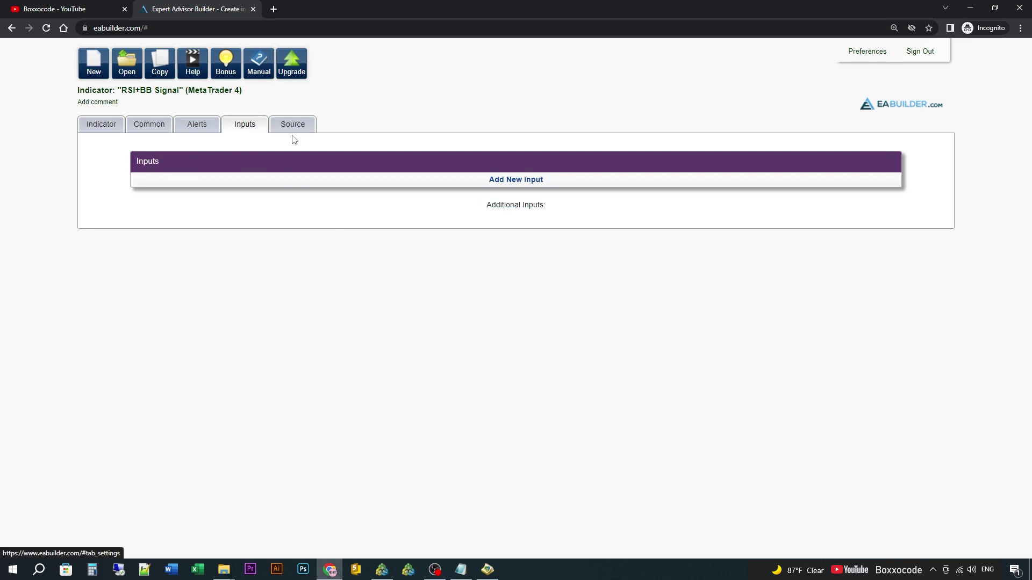
pyautogui.click(517, 181)
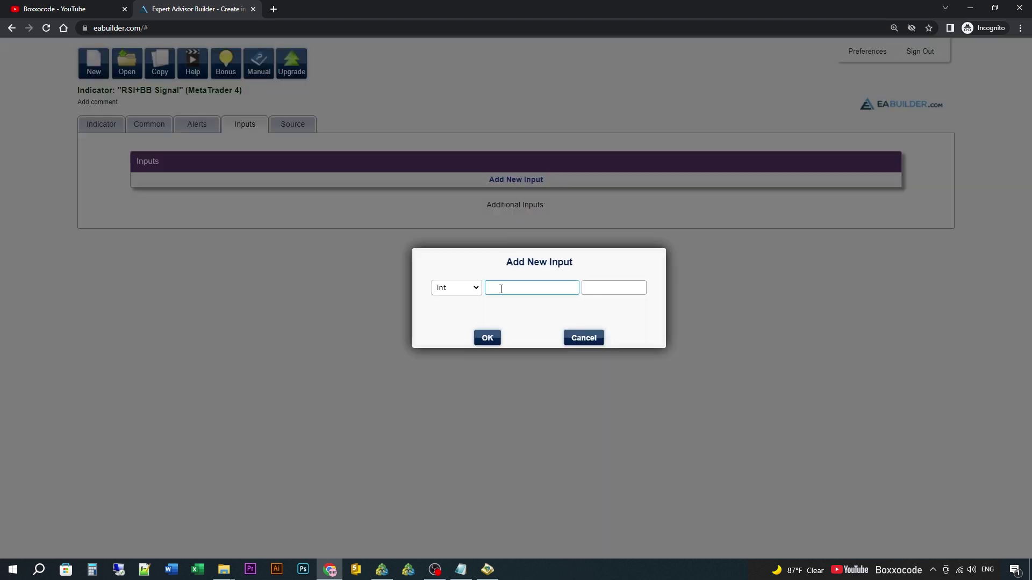
pyautogui.write('BB_')
pyautogui.write('period')
pyautogui.write('20')
pyautogui.click(488, 339)
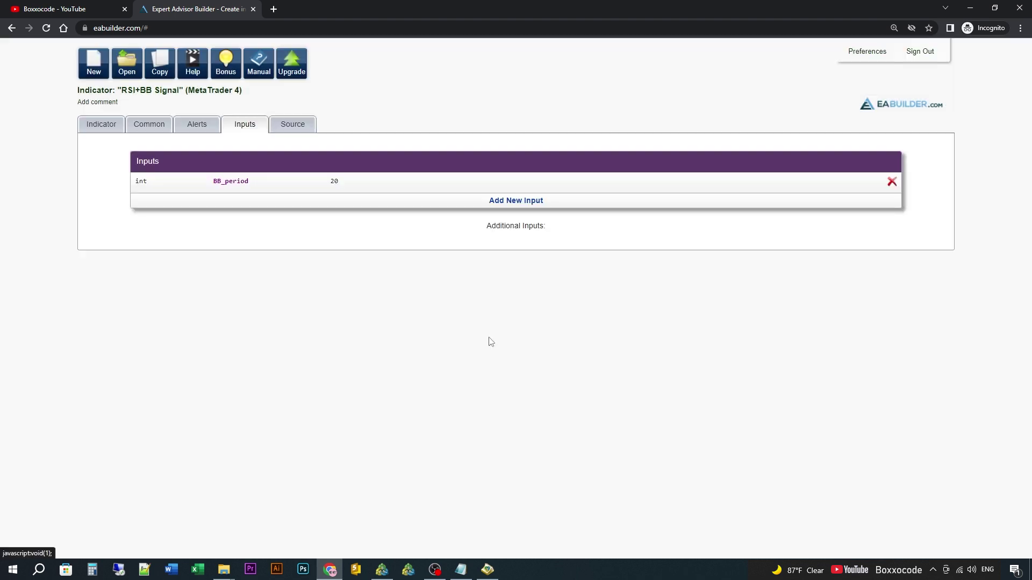
# Add an int input named BB_deviatons with value 2
pyautogui.click(511, 201)
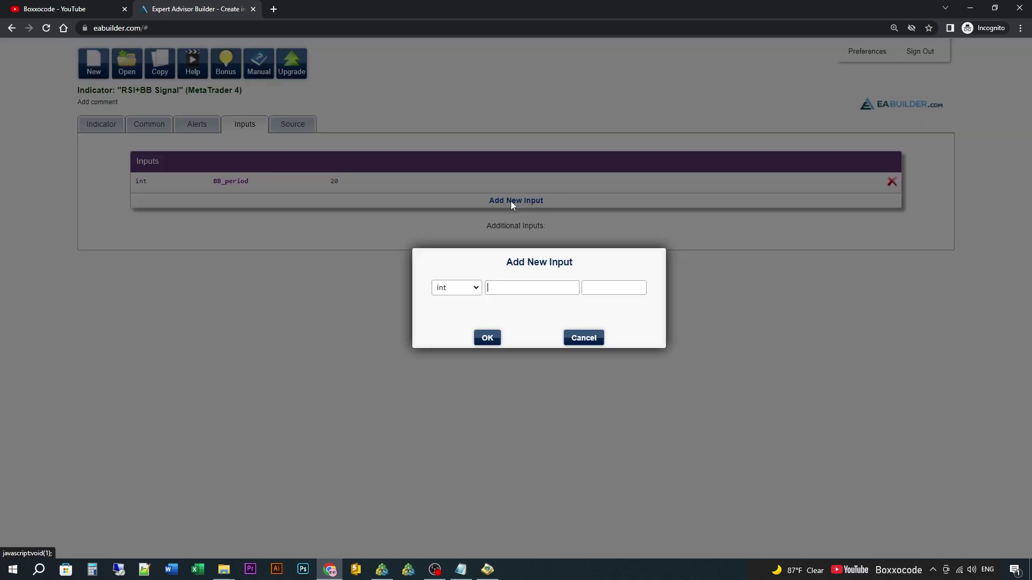
pyautogui.write('BB')
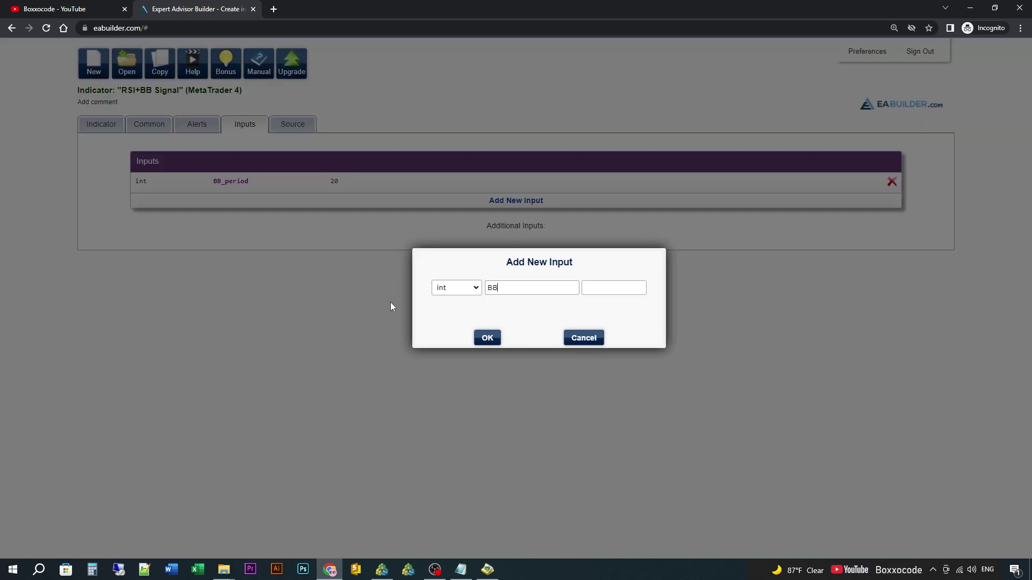
pyautogui.write('_deviatons')
pyautogui.click(589, 289)
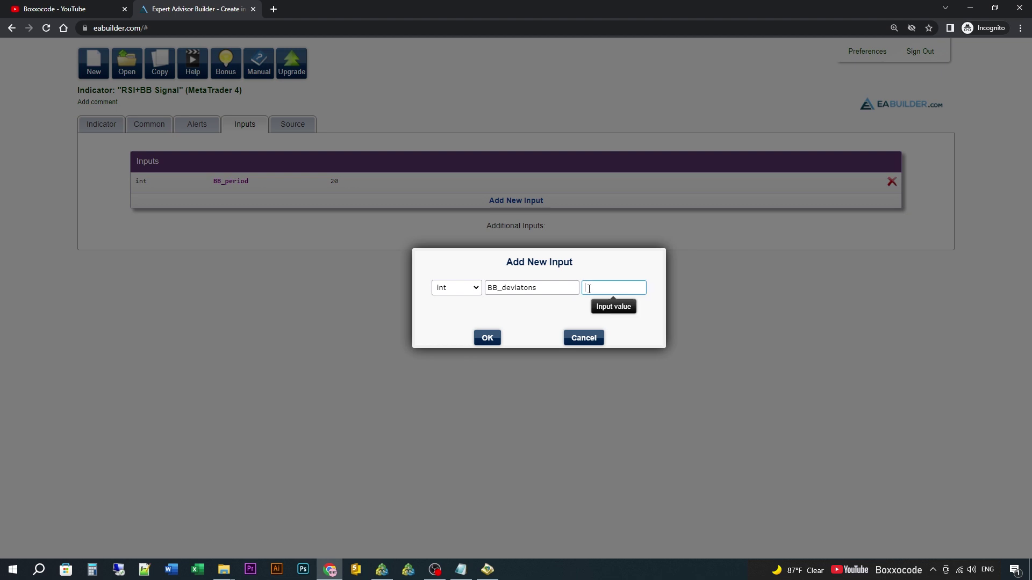
pyautogui.write('2')
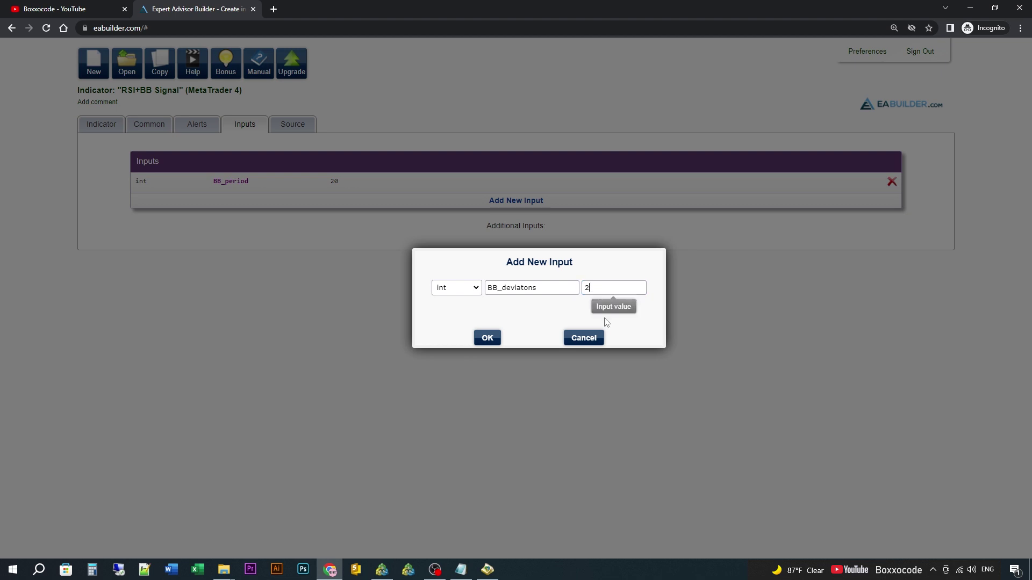
pyautogui.click(491, 341)
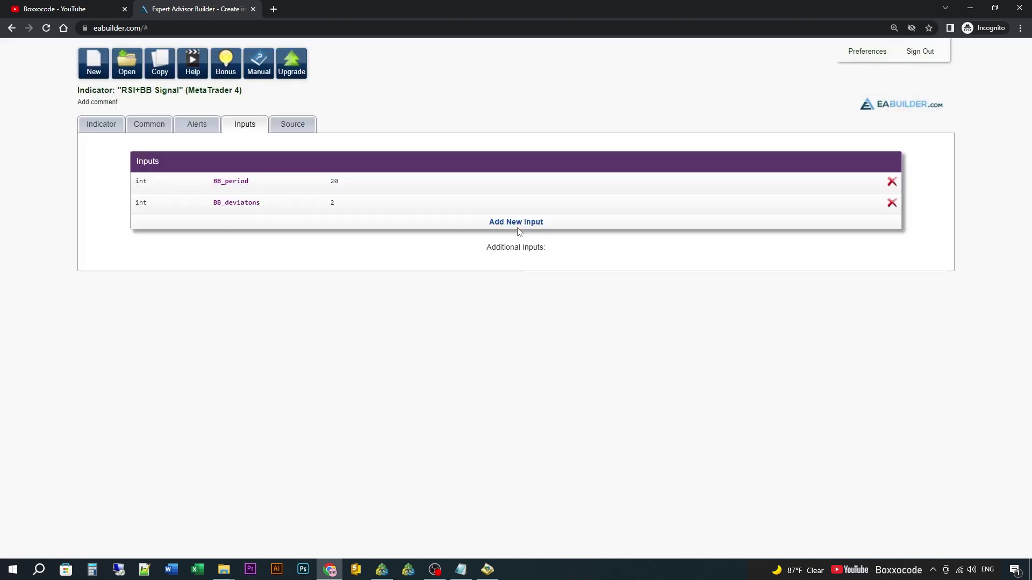
# Add an int input named RSI_period with value 14
pyautogui.click(515, 225)
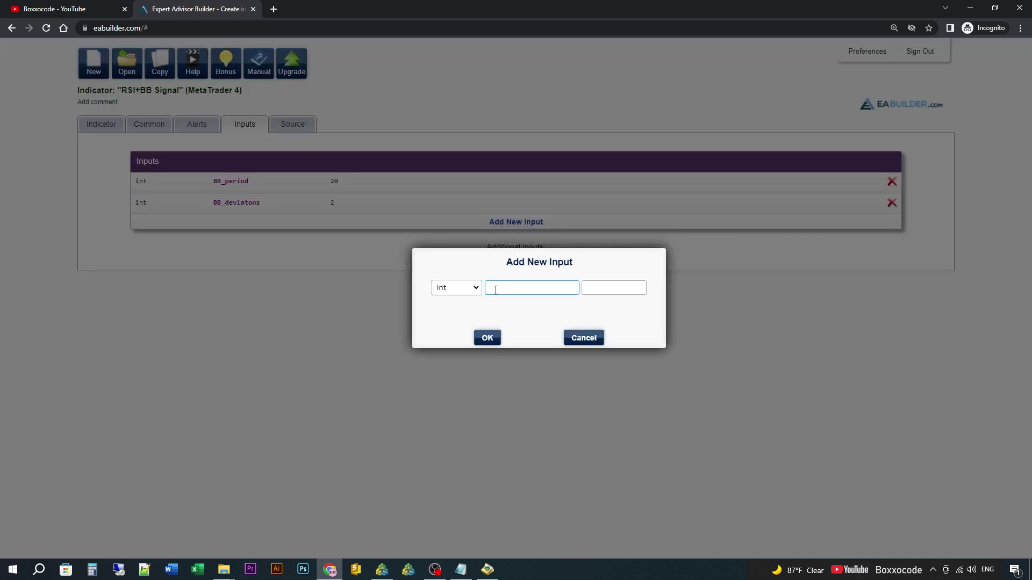
pyautogui.write('RSI_period')
pyautogui.press('Tab')
pyautogui.click(487, 338)
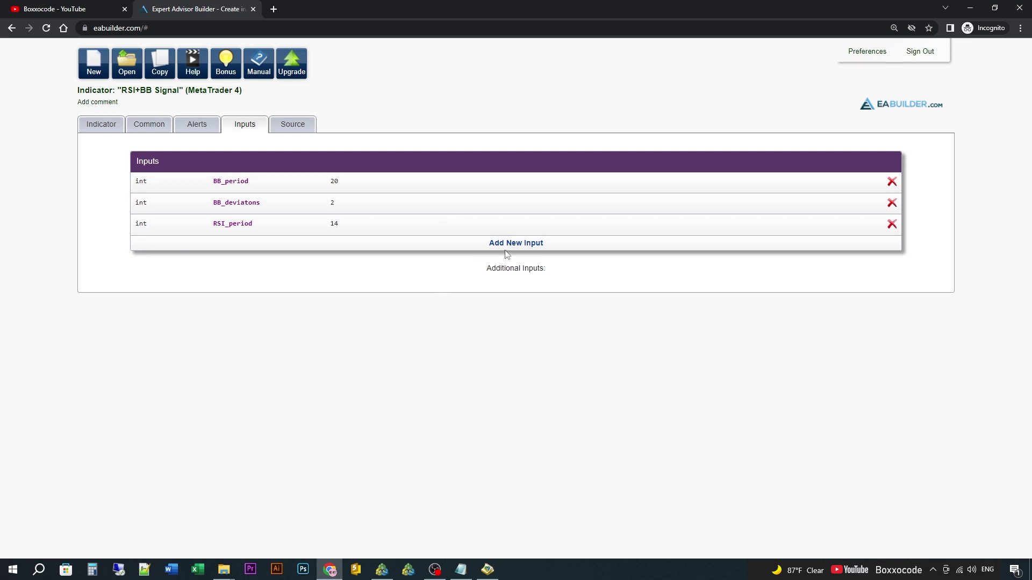
# Add int inputs RSI_Over_B with value 70 and RSI_Over_S with value 30, and return to the indicator buffer
pyautogui.click(511, 243)
pyautogui.write('RSI_Over_B')
pyautogui.click(597, 293)
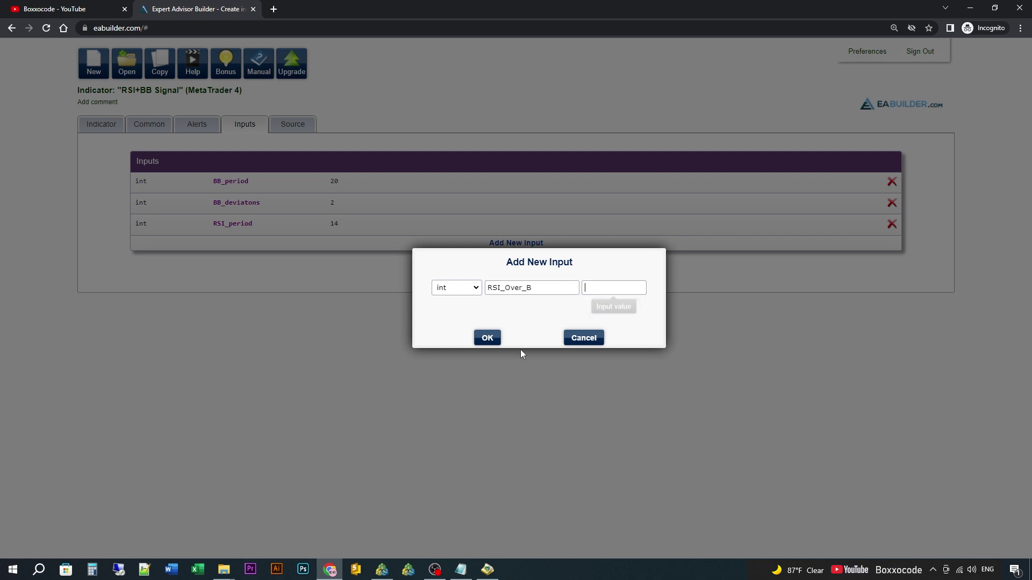
pyautogui.write('70')
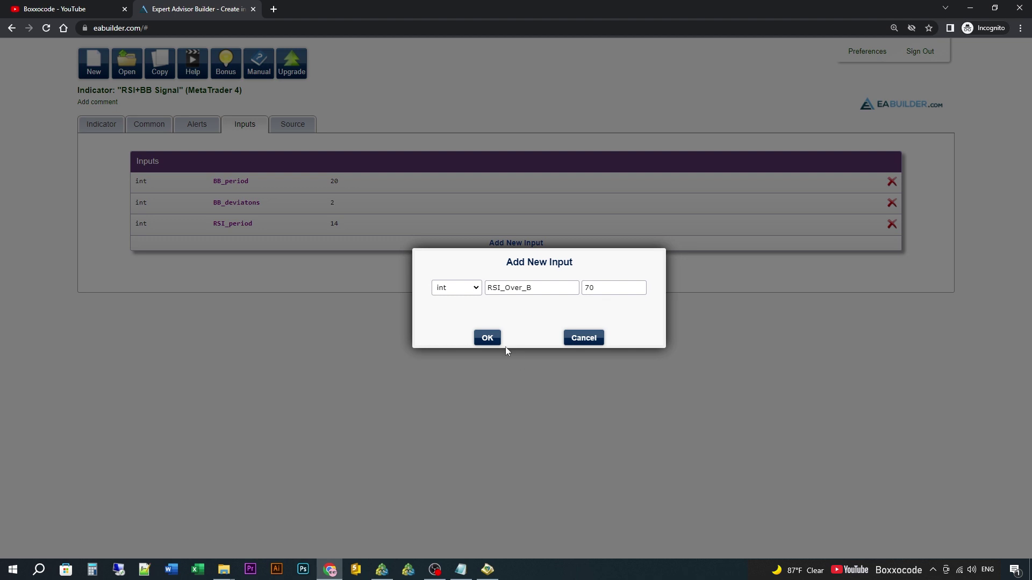
pyautogui.click(489, 340)
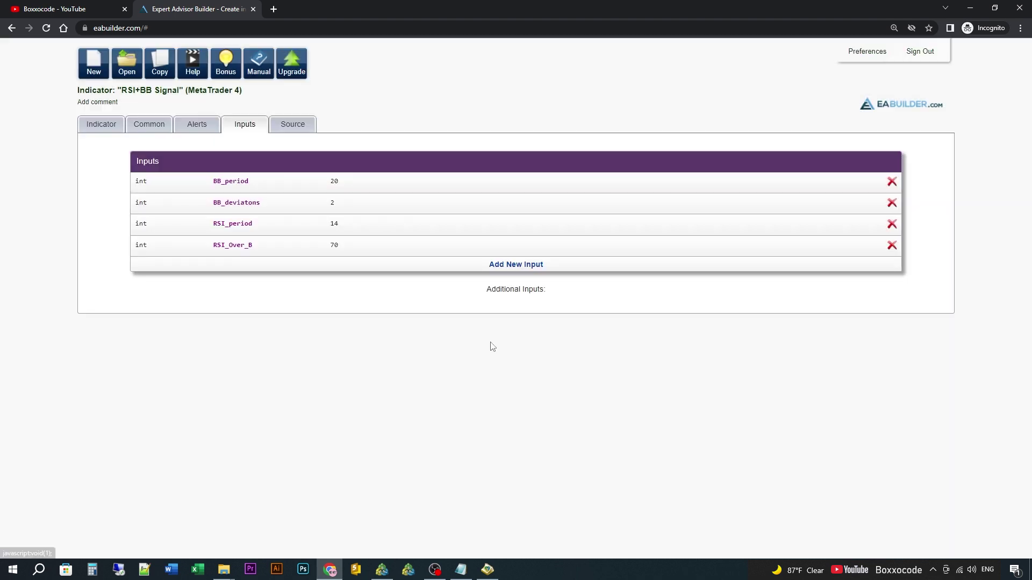
pyautogui.click(495, 265)
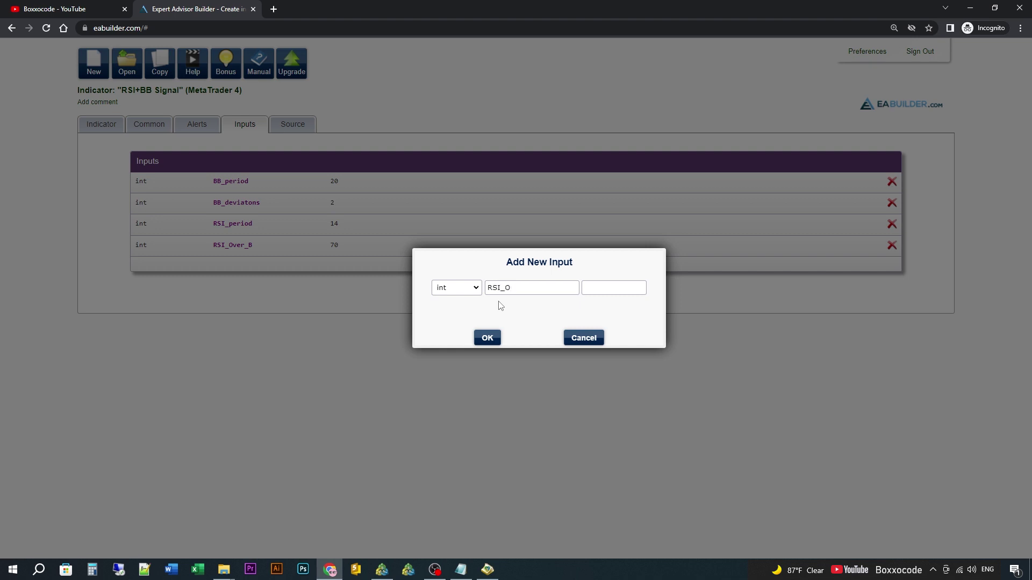
pyautogui.click(591, 288)
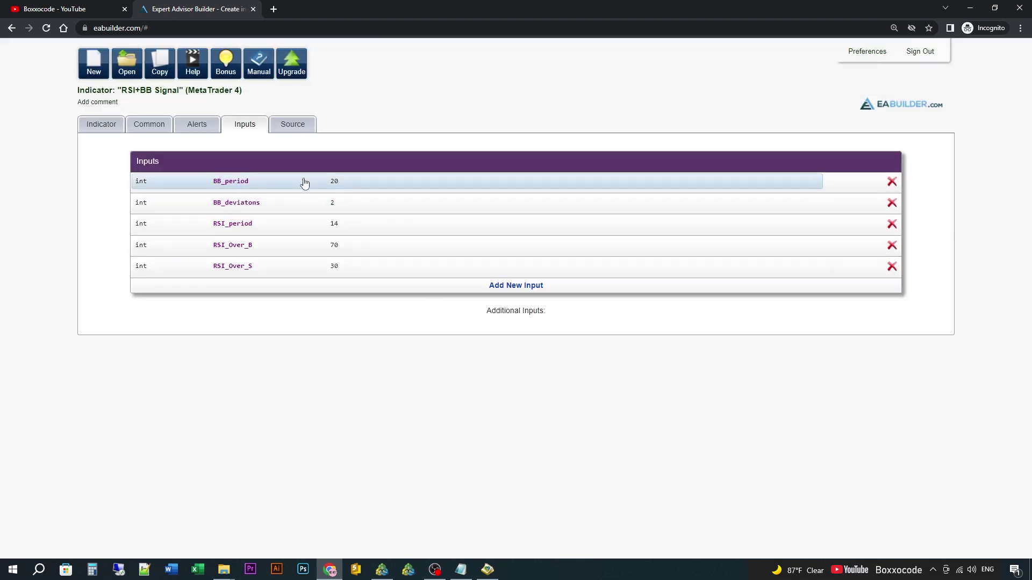
pyautogui.click(100, 127)
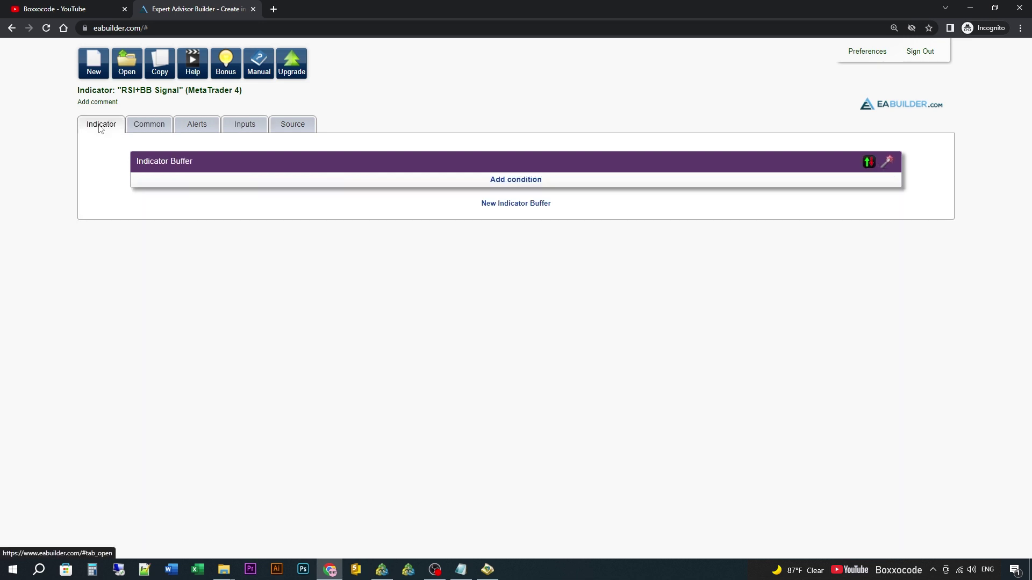
pyautogui.click(512, 180)
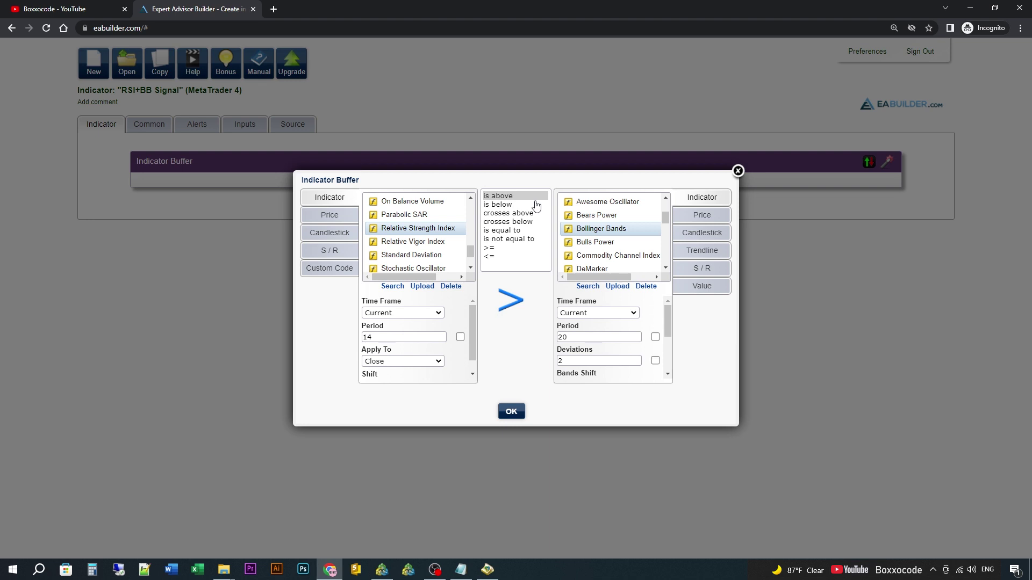
pyautogui.moveTo(471, 255); pyautogui.dragTo(468, 226)
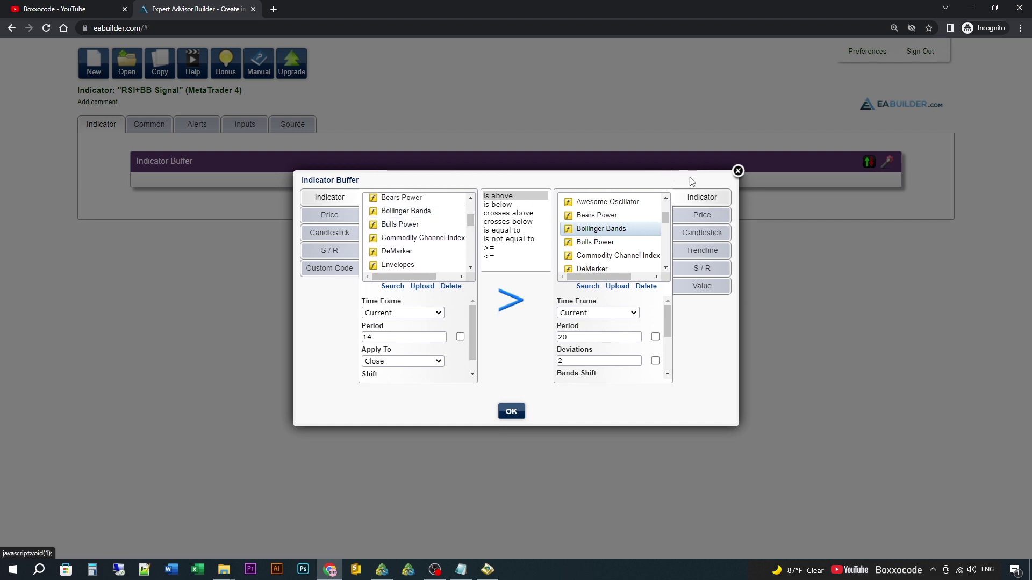
pyautogui.click(738, 171)
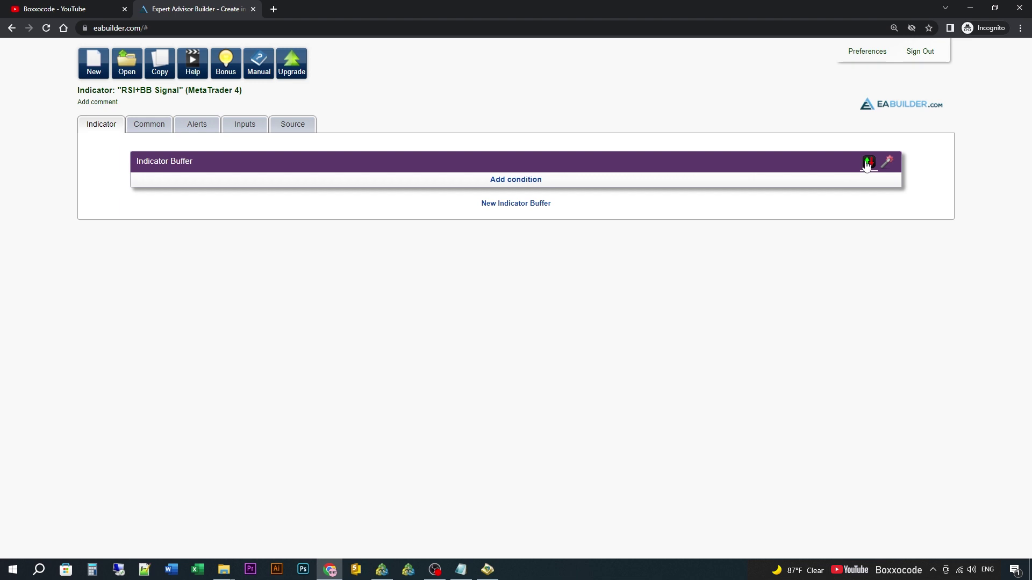
# Set the indicator buffer's display style to a solid line with width 3
pyautogui.click(868, 163)
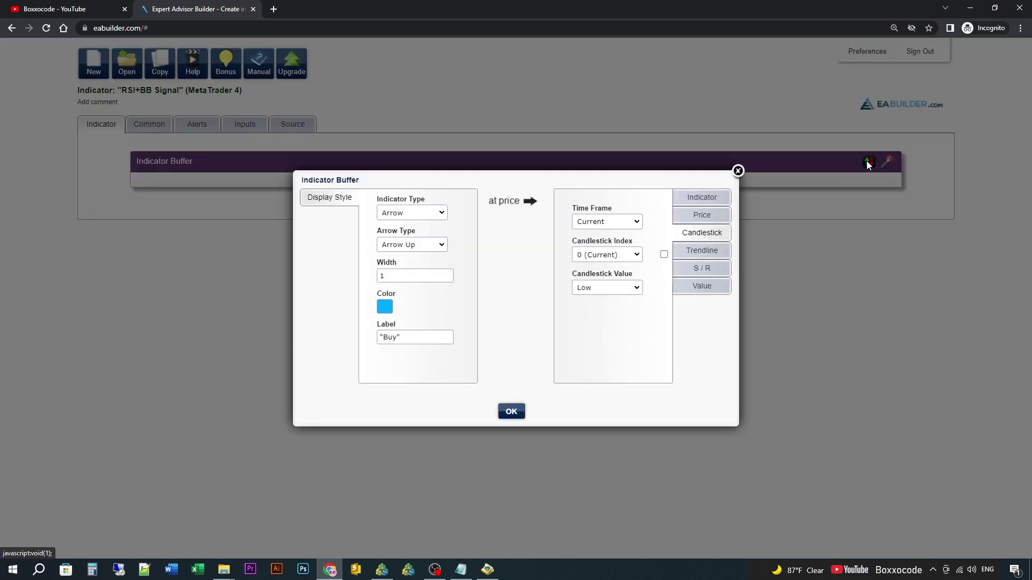
pyautogui.click(400, 216)
pyautogui.click(404, 243)
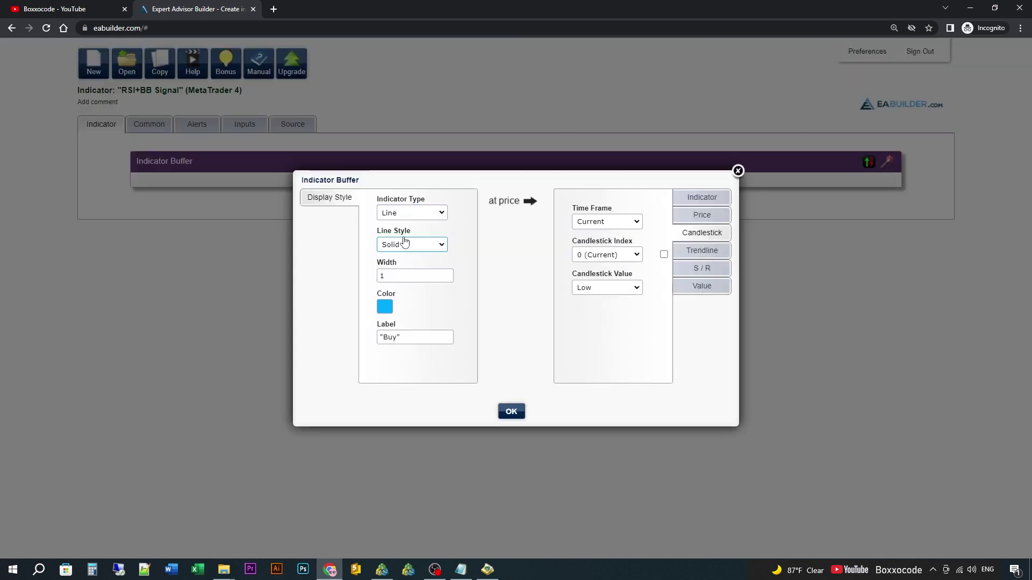
pyautogui.doubleClick(382, 276)
pyautogui.write('3')
# Set the buffer line's color to light gray bec1c2 and its label to "BB"
pyautogui.click(385, 307)
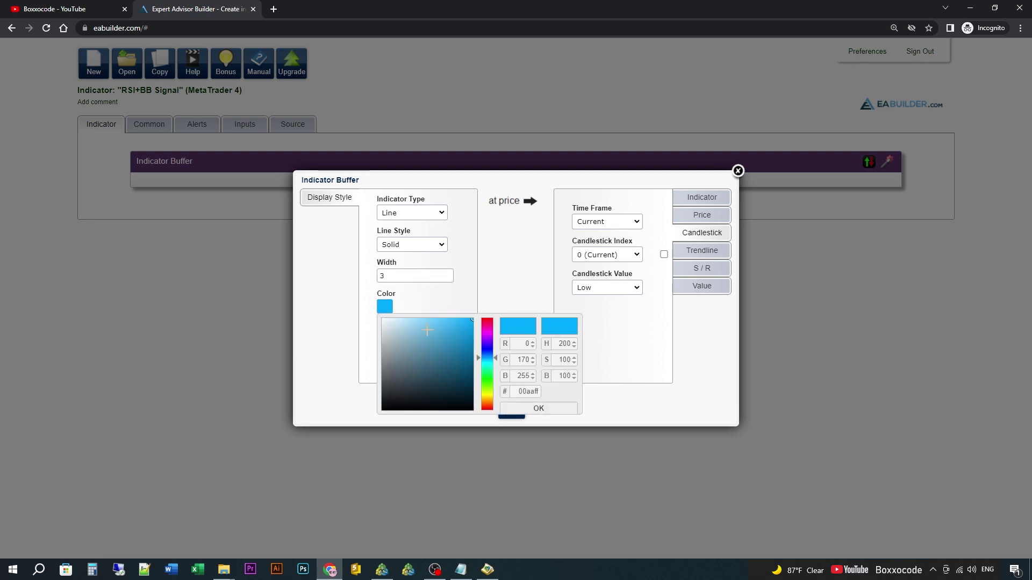
pyautogui.click(384, 346)
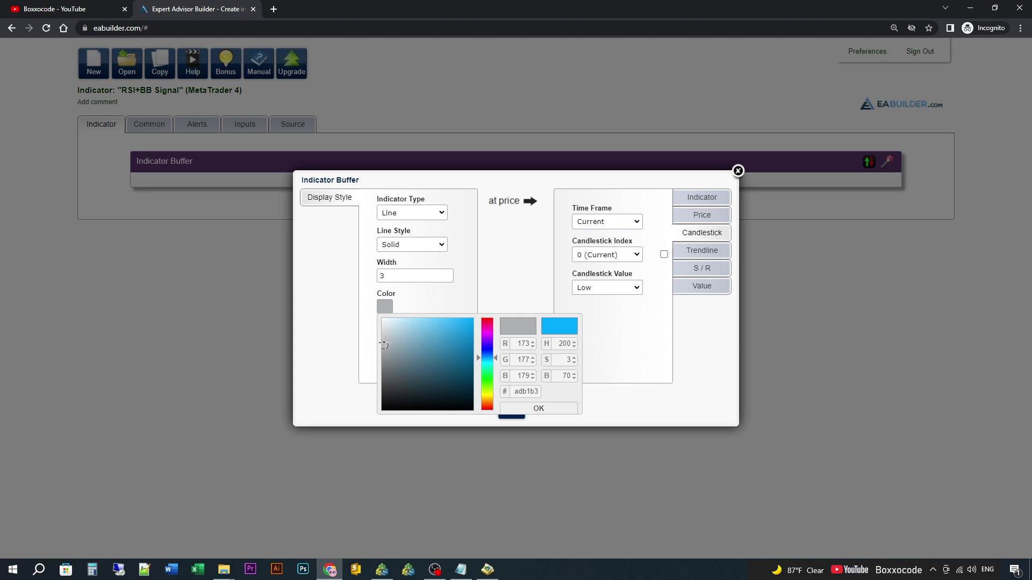
pyautogui.click(384, 338)
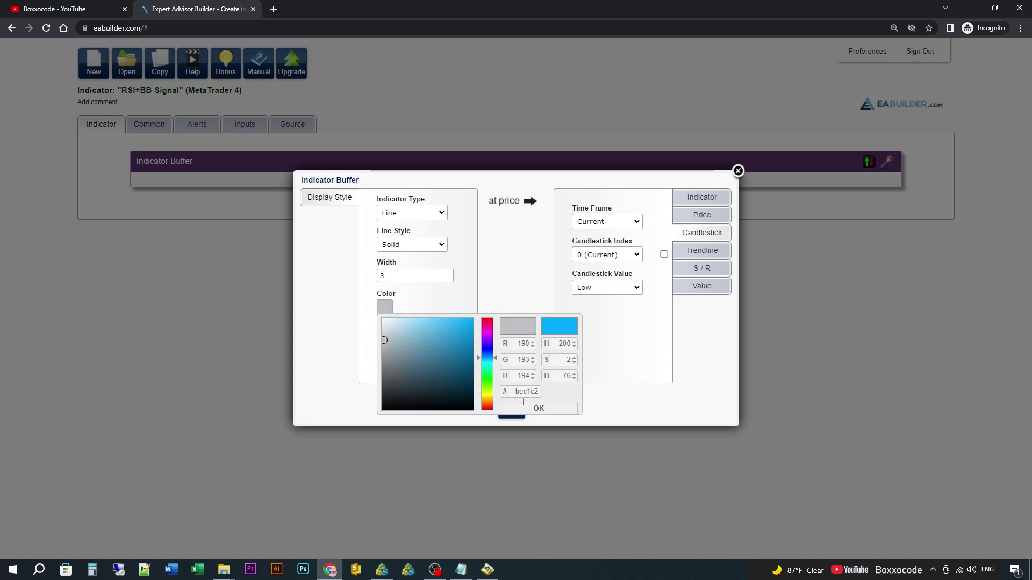
pyautogui.click(538, 408)
pyautogui.click(388, 337)
pyautogui.doubleClick(388, 337)
pyautogui.write('BB')
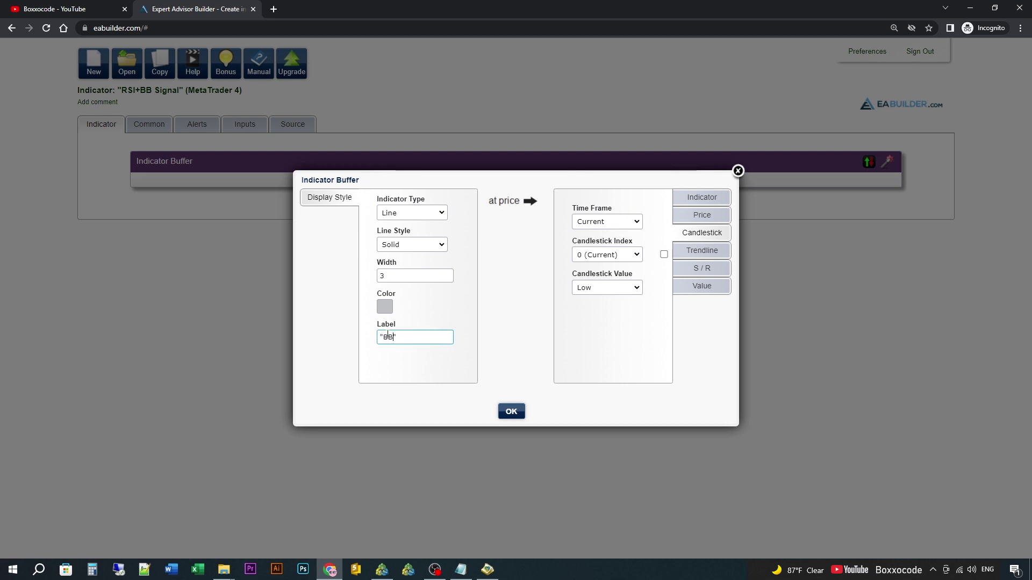
pyautogui.click(460, 317)
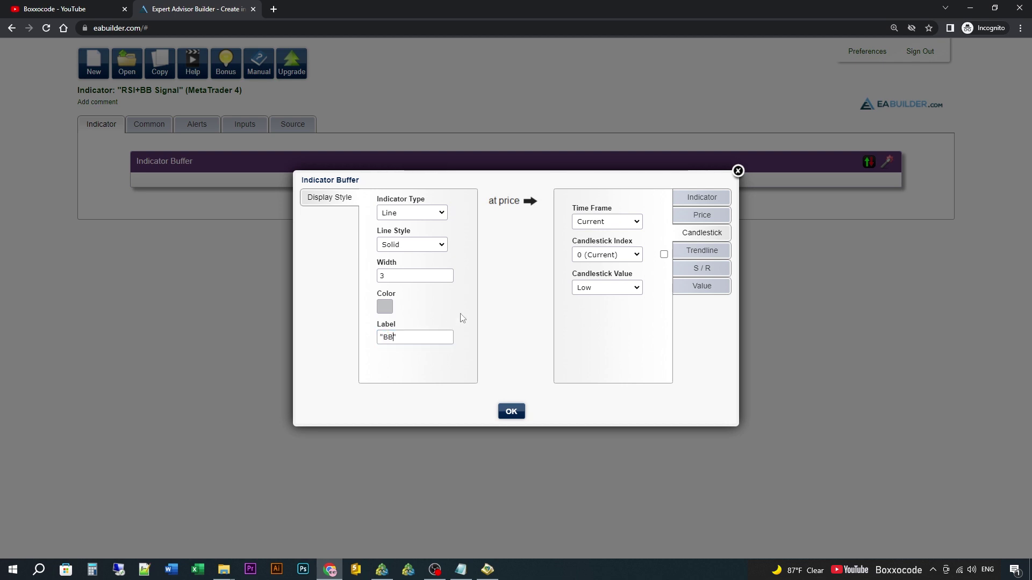
# Plot the buffer at the Bollinger Bands indicator's price and link its Period to the BB_period input
pyautogui.click(698, 200)
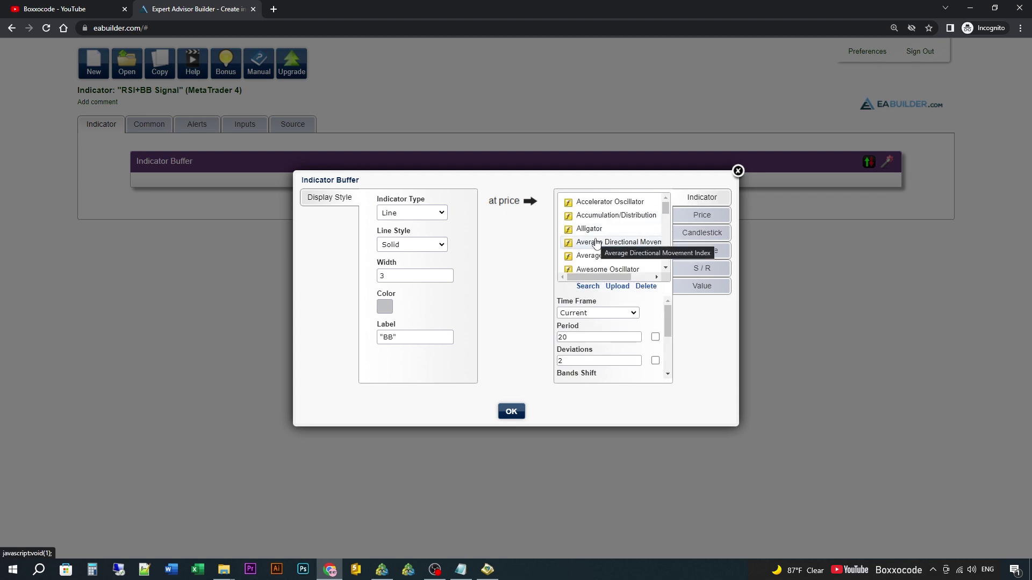
pyautogui.scroll(-1, 627, 246)
pyautogui.scroll(-1, 628, 246)
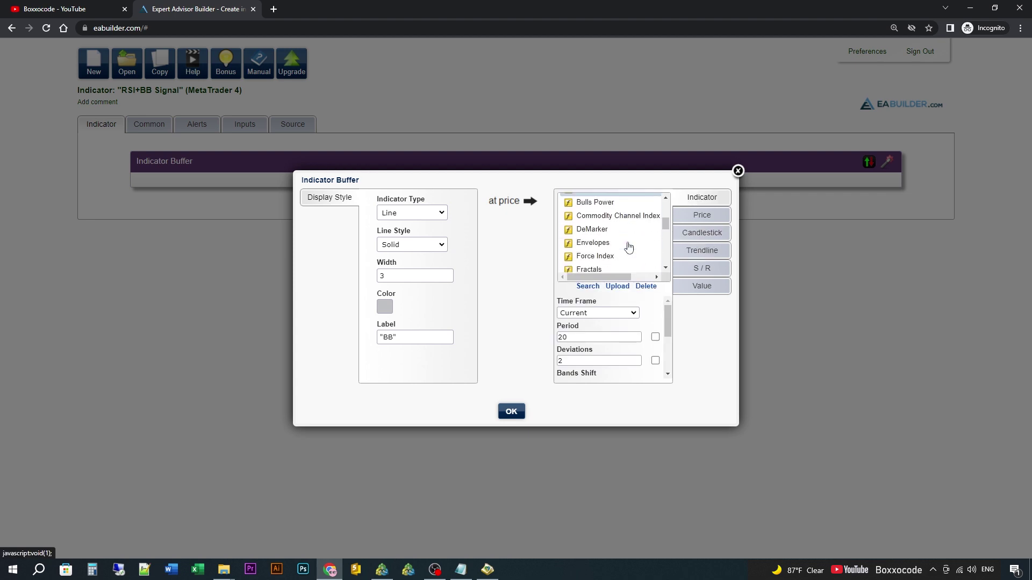
pyautogui.scroll(1, 627, 246)
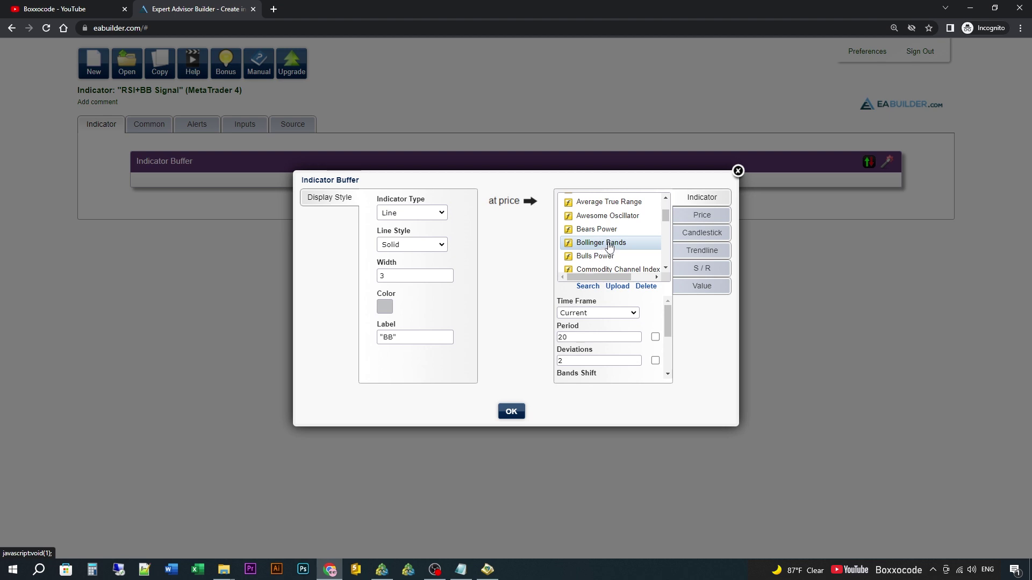
pyautogui.click(655, 337)
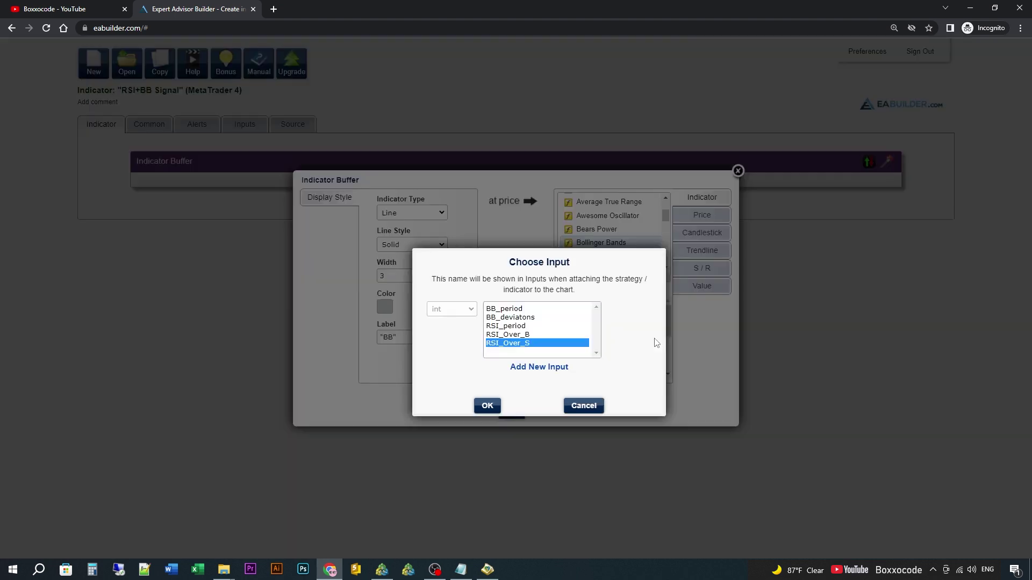
pyautogui.click(508, 310)
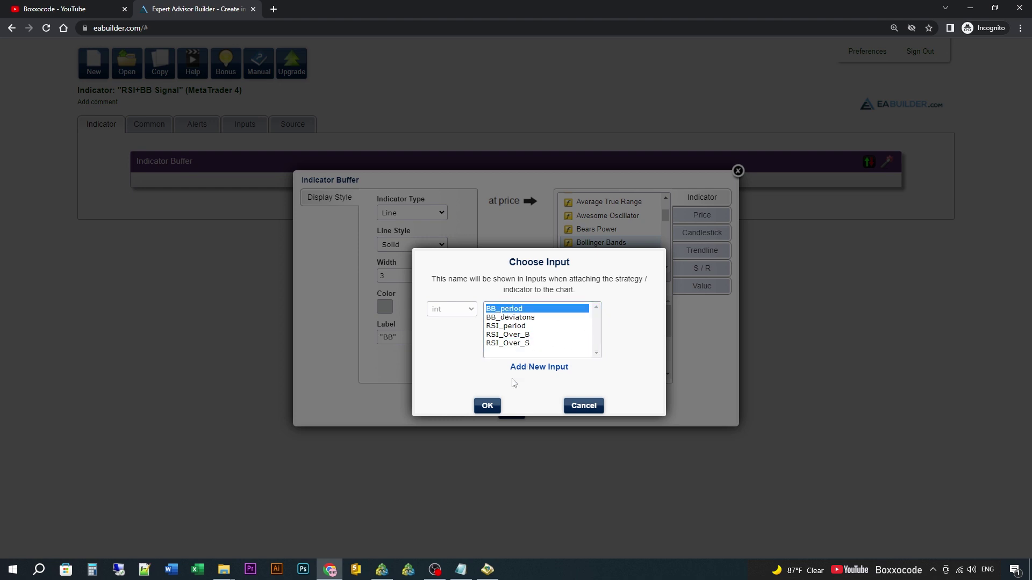
pyautogui.click(489, 407)
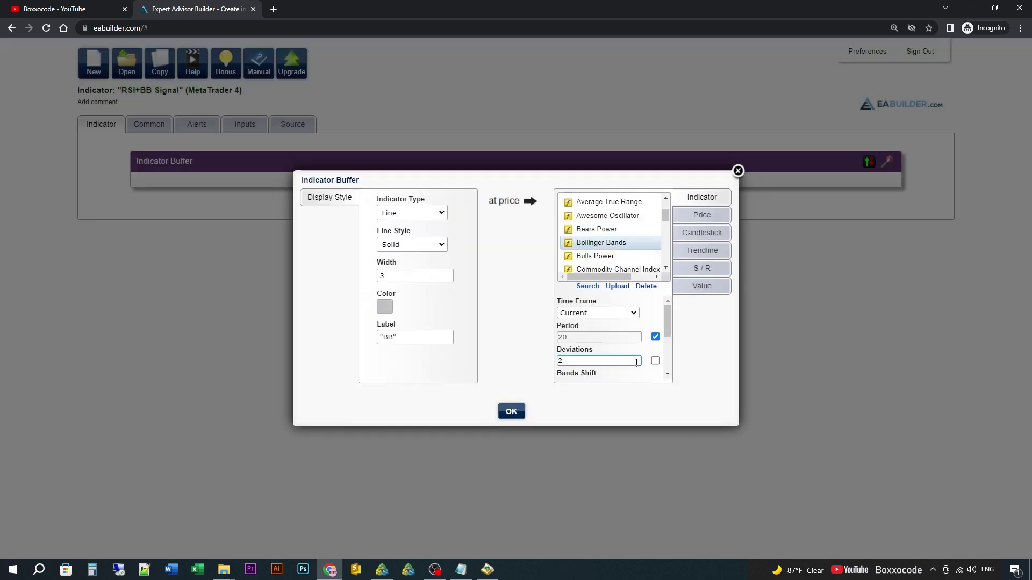
# Link the Bollinger Bands Deviations to the BB_deviatons input and plot the buffer on the Upper line
pyautogui.click(655, 362)
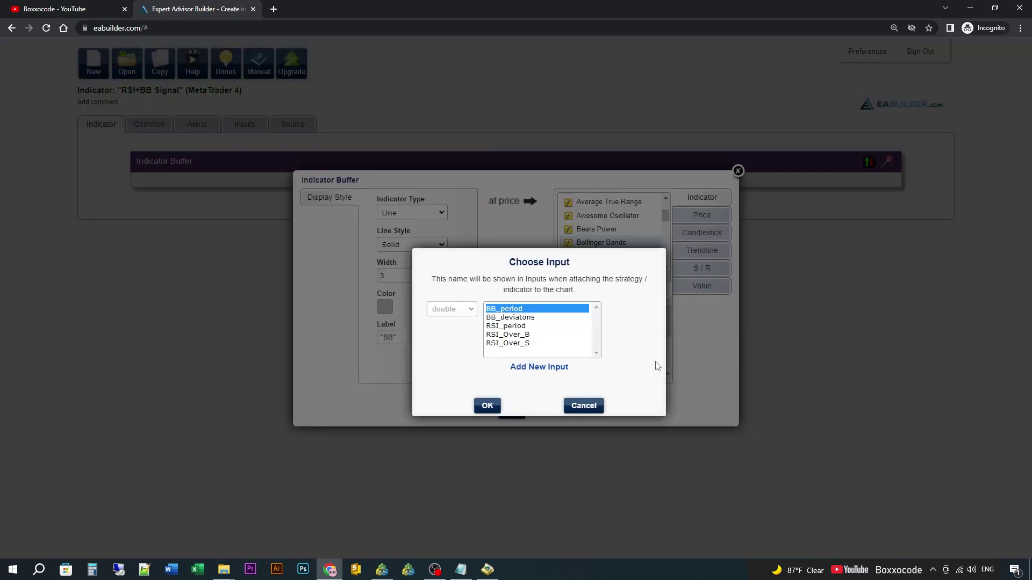
pyautogui.click(518, 318)
pyautogui.click(488, 407)
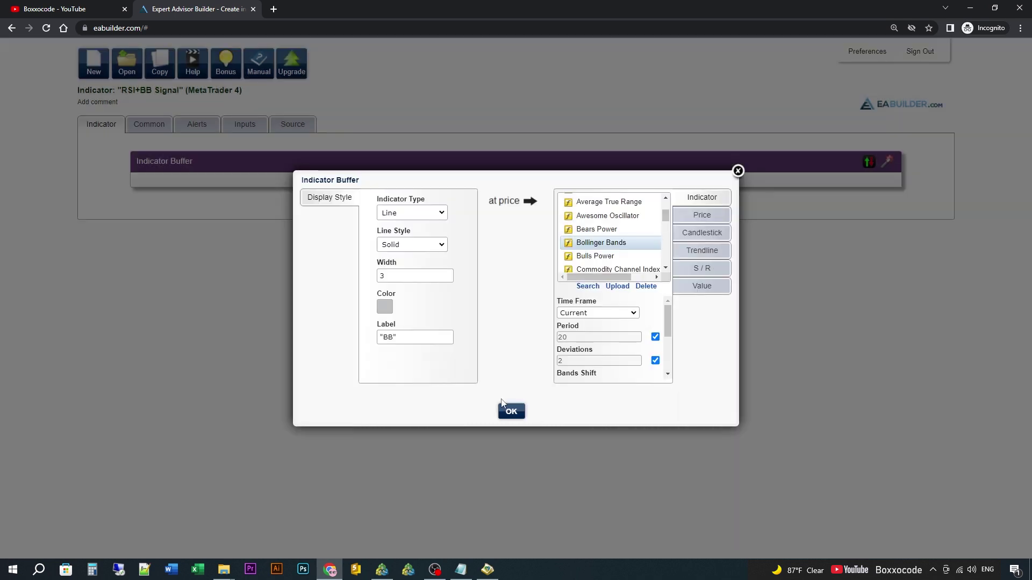
pyautogui.moveTo(669, 328); pyautogui.dragTo(668, 359)
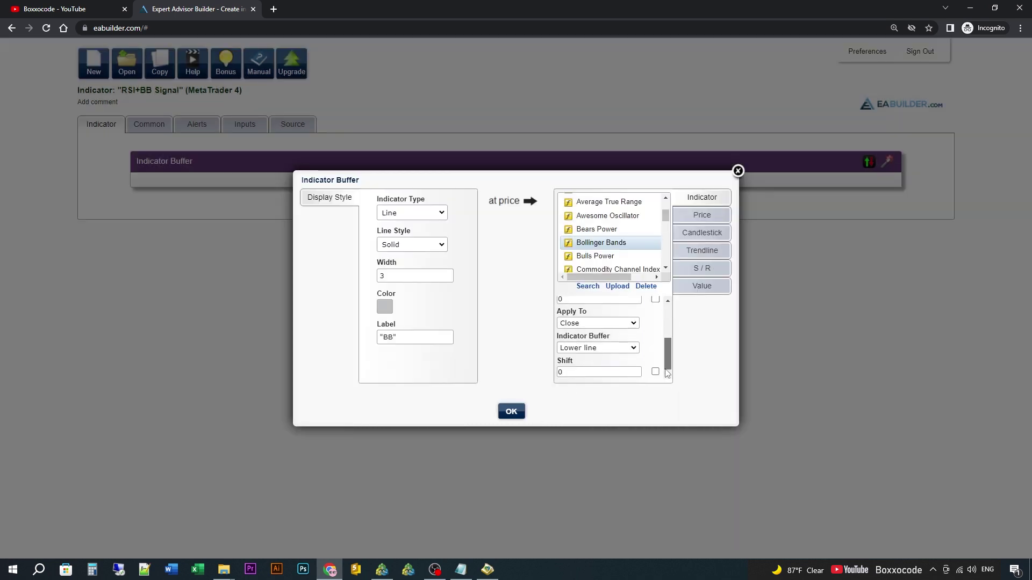
pyautogui.click(624, 349)
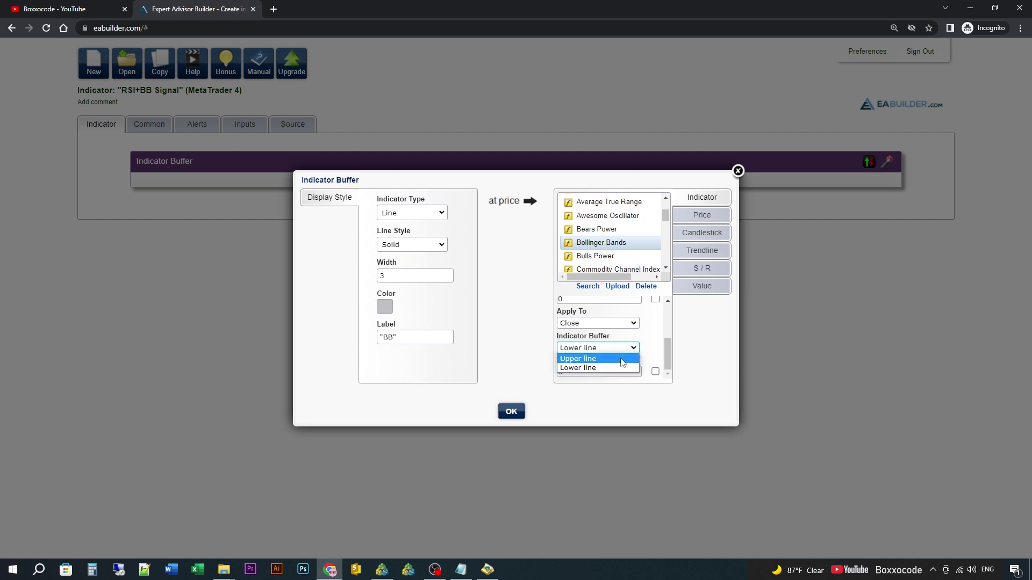
pyautogui.click(598, 359)
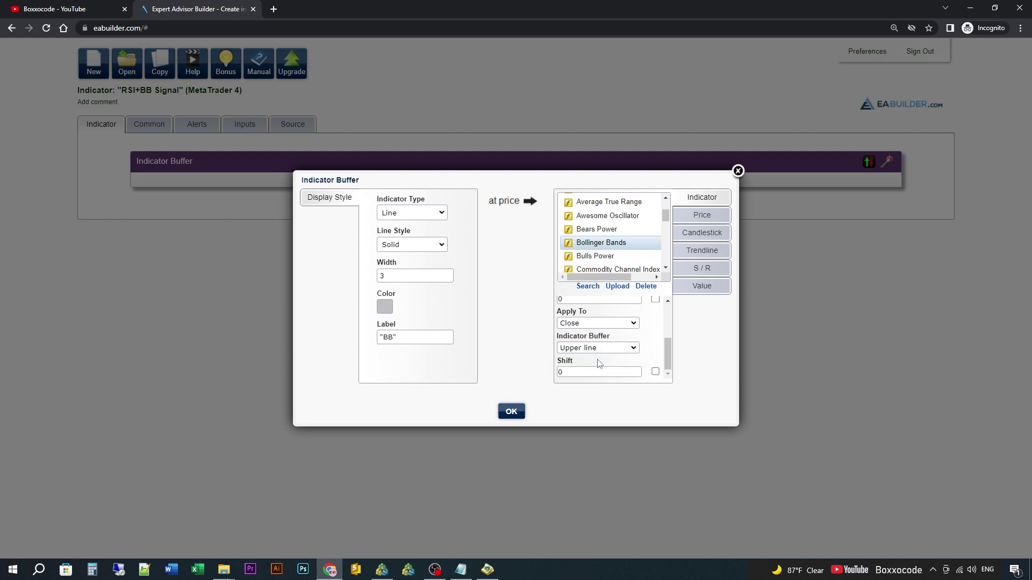
pyautogui.click(511, 412)
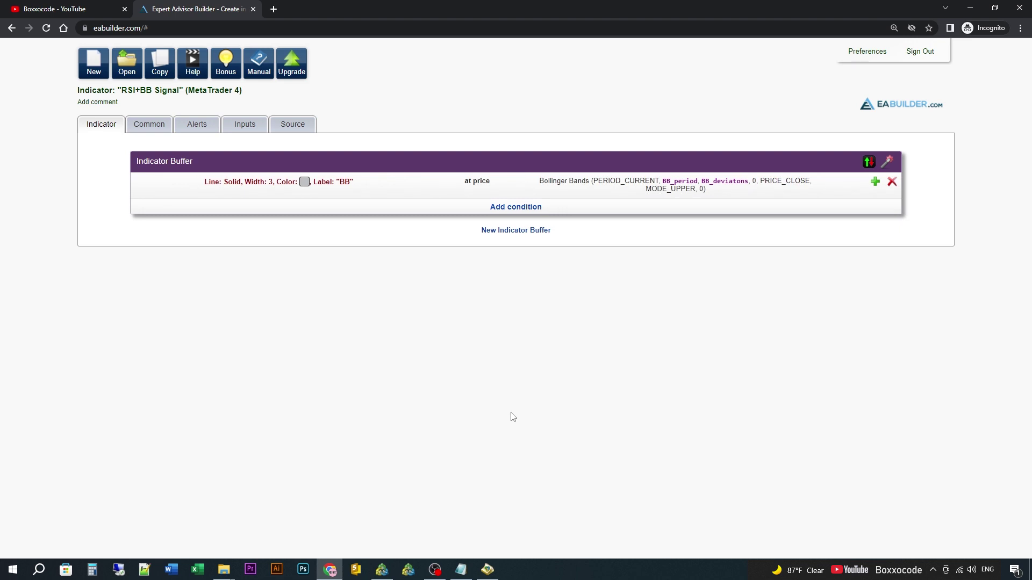
# Add a second indicator buffer copying the first "BB" line and set its Bollinger Bands buffer to Lower line
pyautogui.click(538, 235)
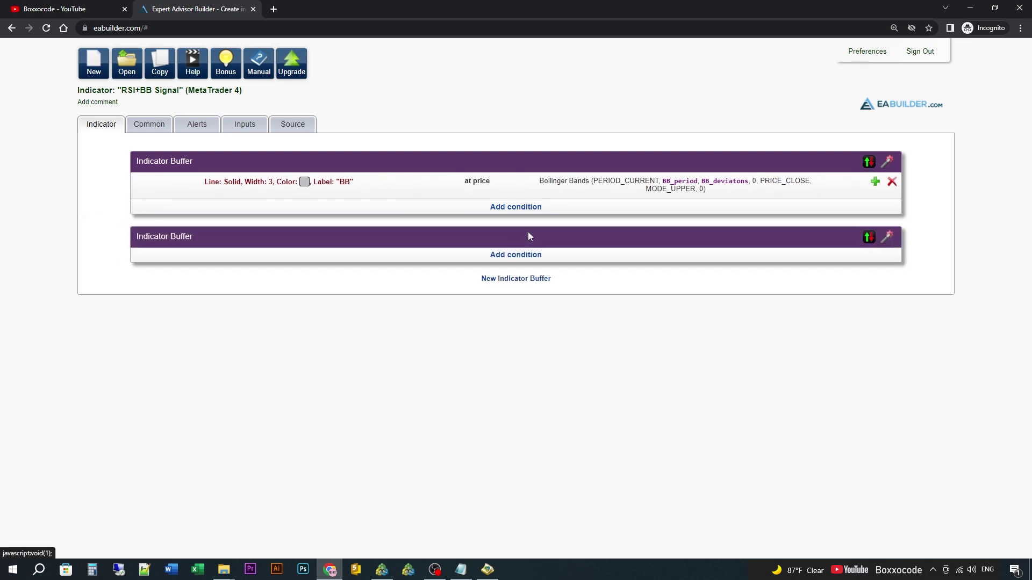
pyautogui.click(886, 241)
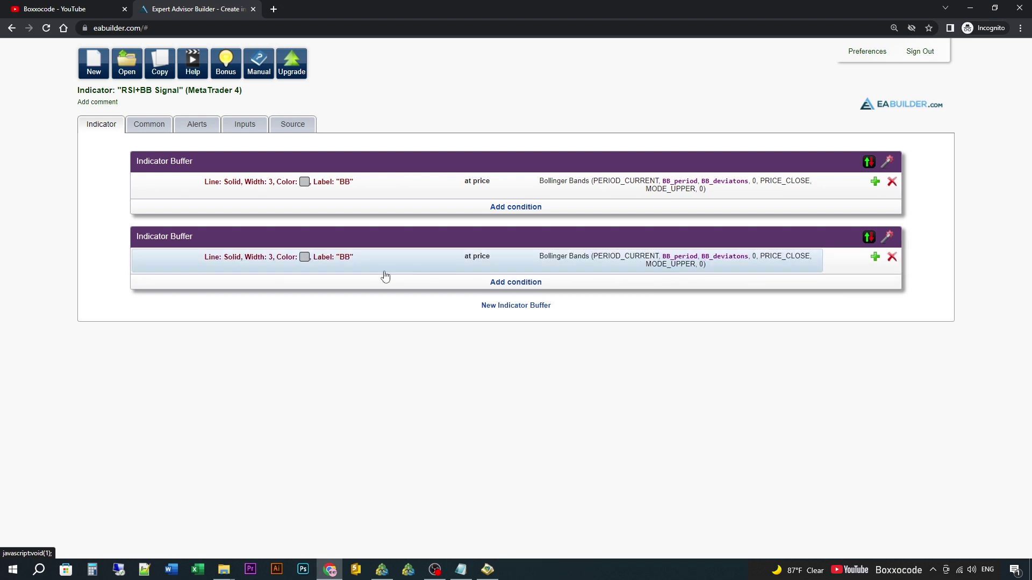
pyautogui.click(274, 257)
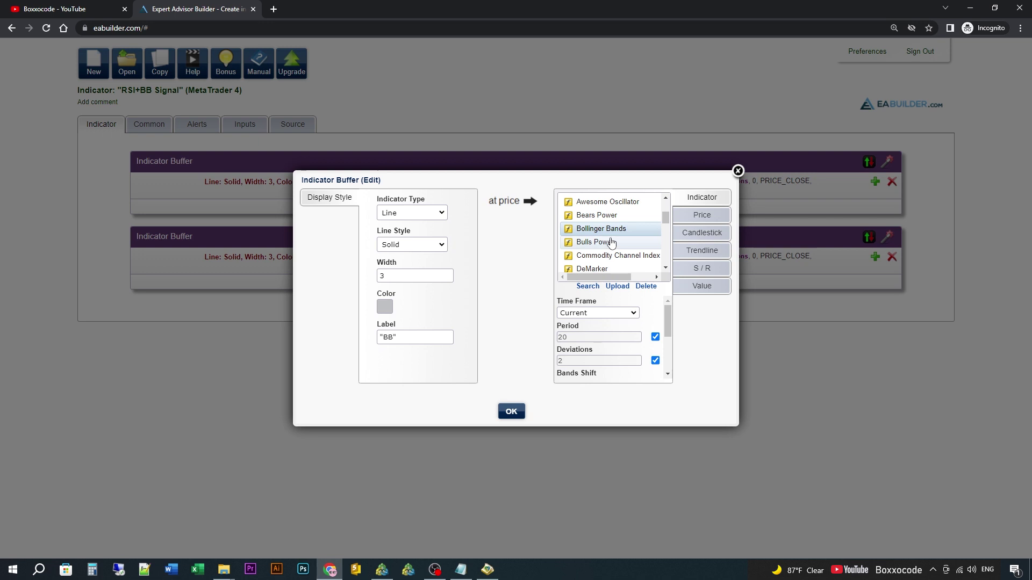
pyautogui.moveTo(669, 321); pyautogui.dragTo(667, 362)
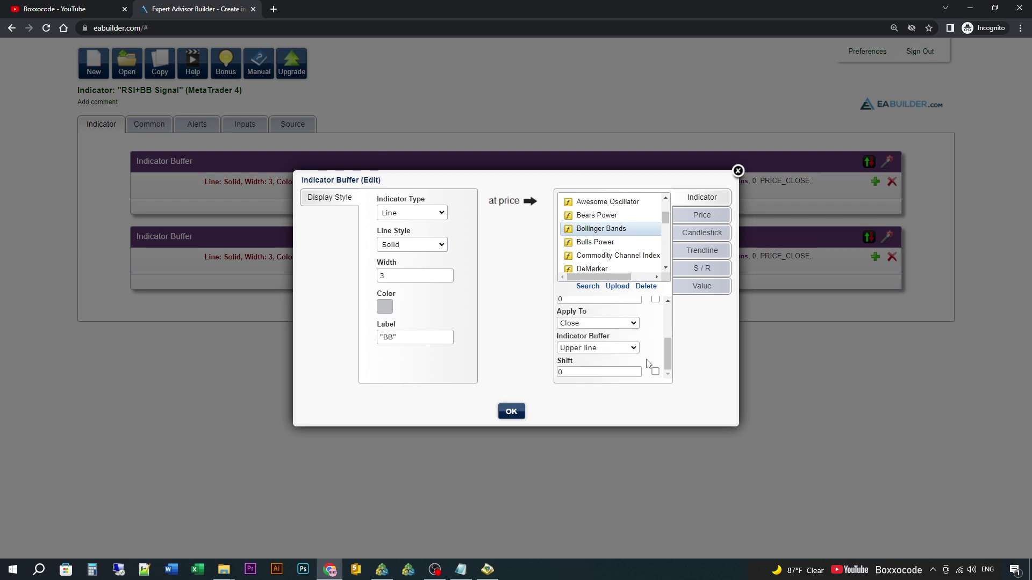
pyautogui.click(624, 349)
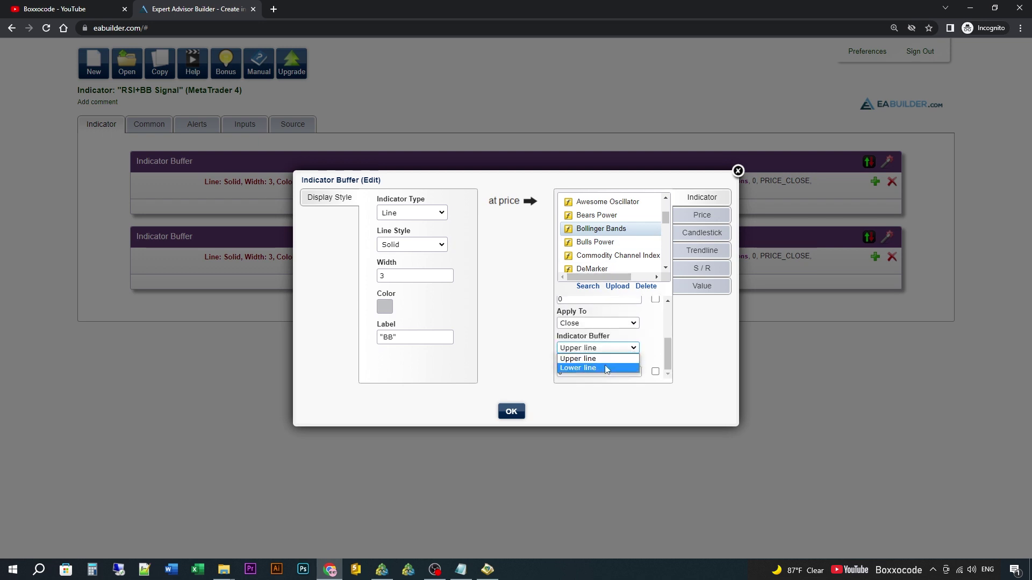
pyautogui.click(579, 369)
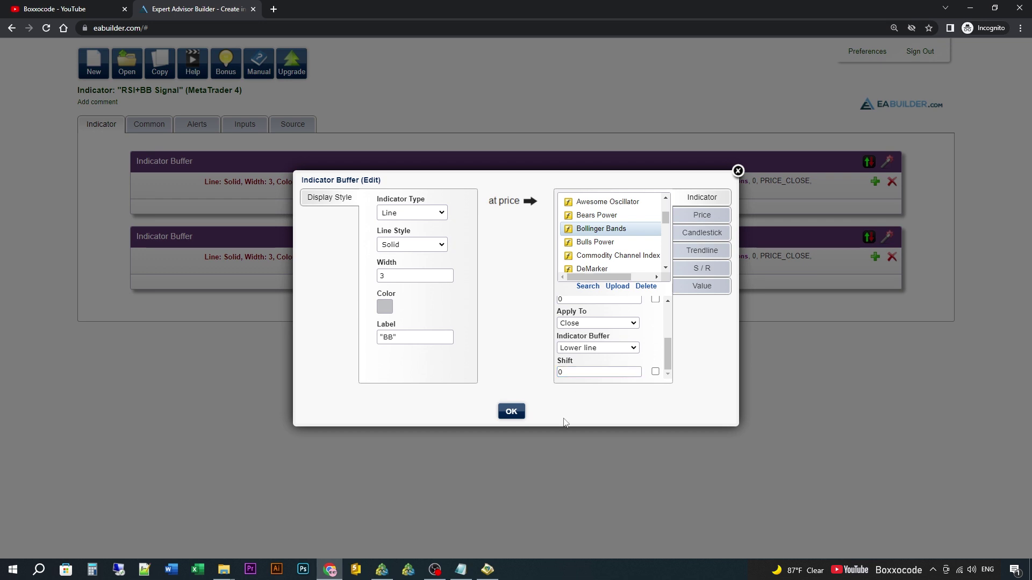
pyautogui.click(512, 412)
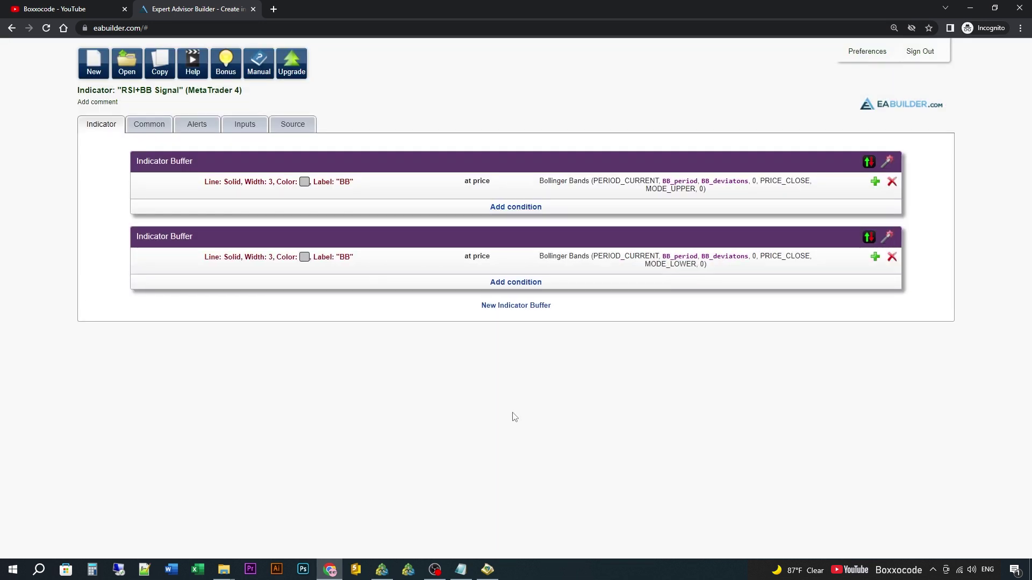
# Add a third indicator buffer and start a Relative Strength Index "is above" condition with its Period linked to RSI_period
pyautogui.click(526, 308)
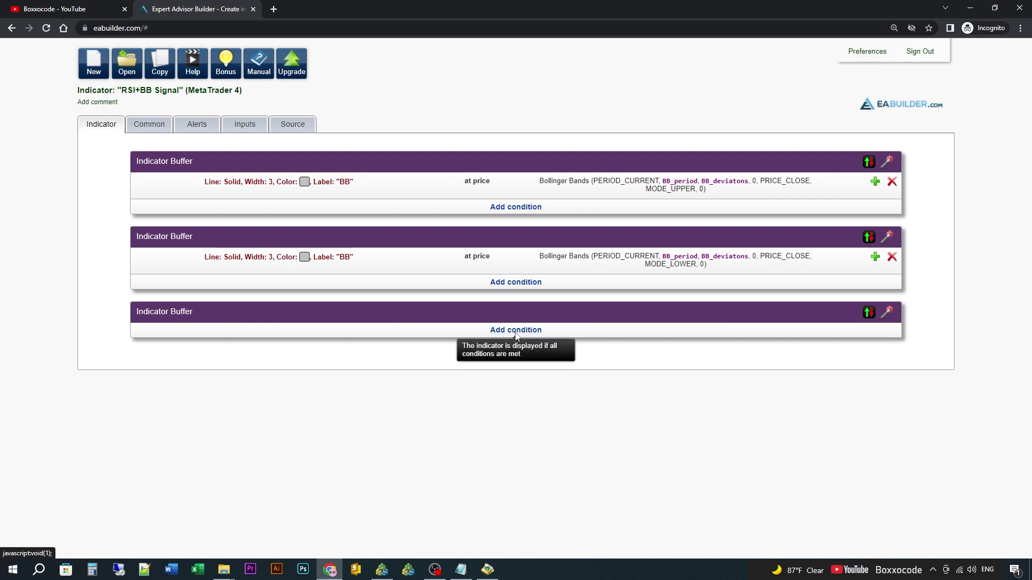
pyautogui.click(516, 331)
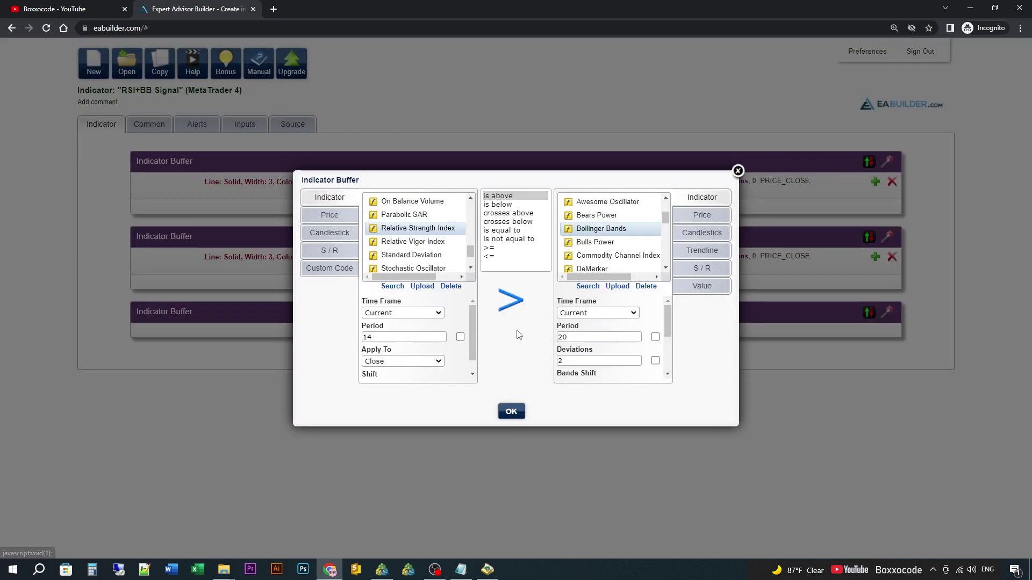
pyautogui.click(460, 337)
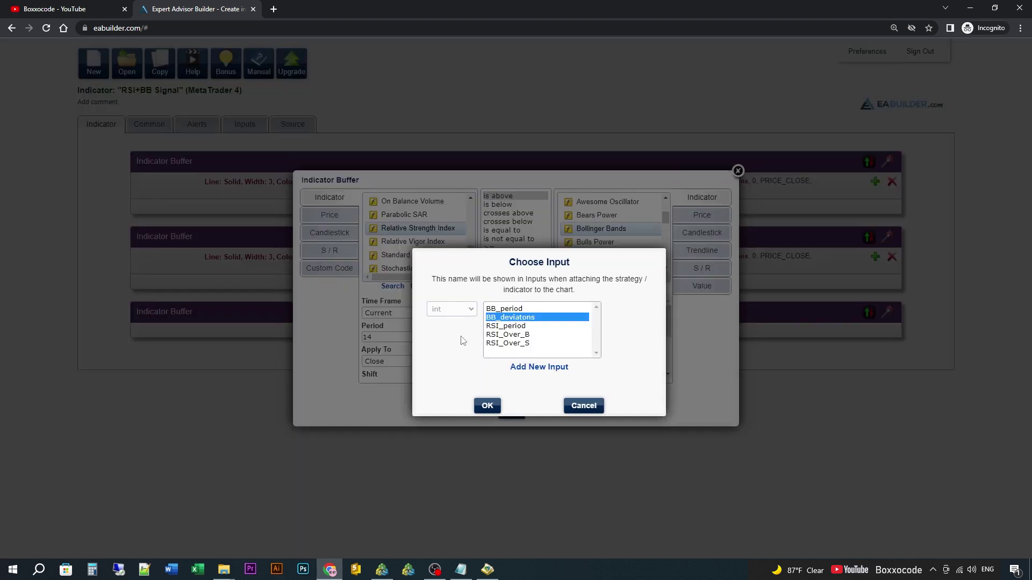
pyautogui.click(508, 326)
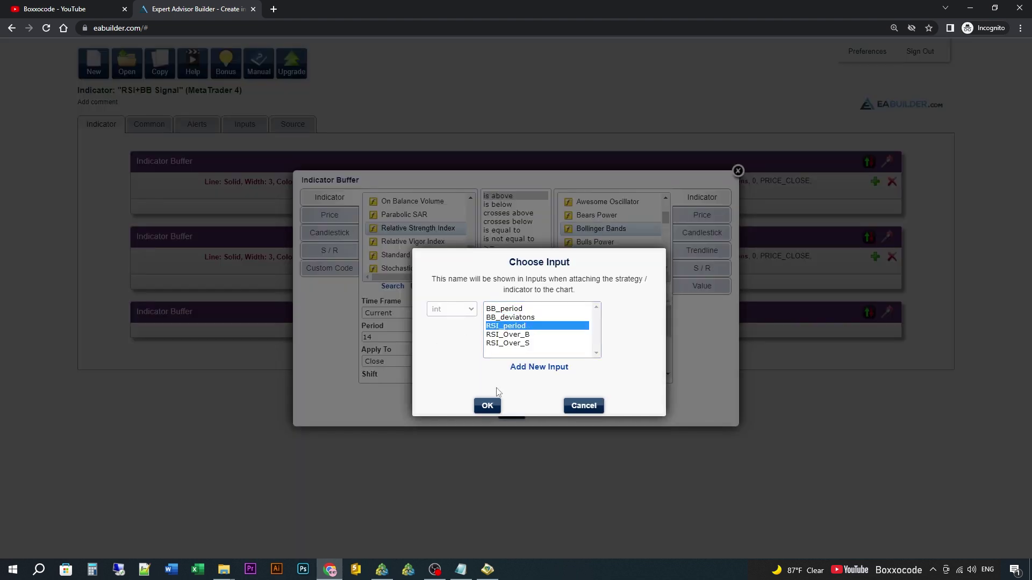
pyautogui.click(486, 407)
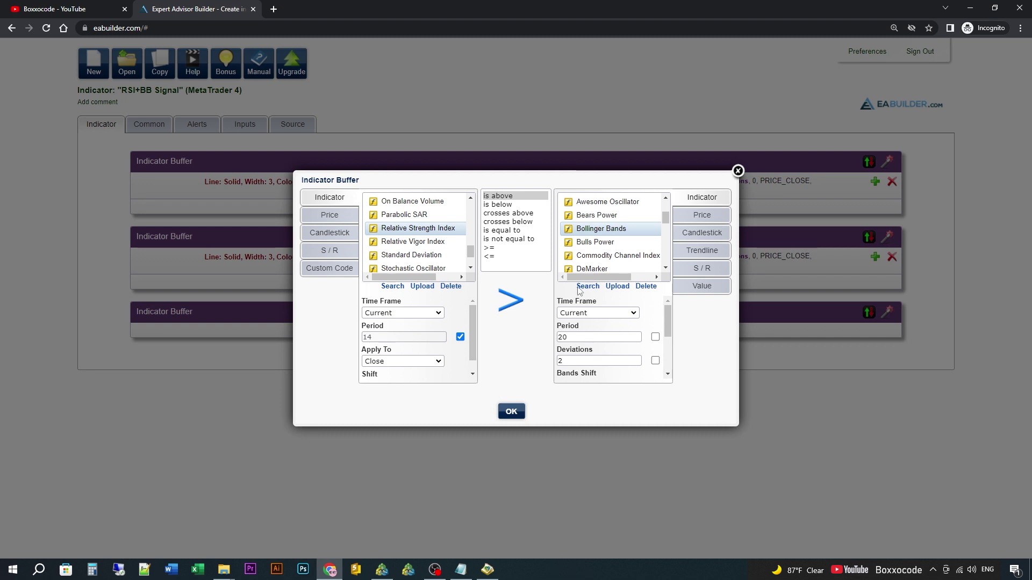
# Compare the RSI against a value of 70 linked to the RSI_Over_B input and save the condition
pyautogui.click(692, 289)
pyautogui.click(601, 216)
pyautogui.write('70')
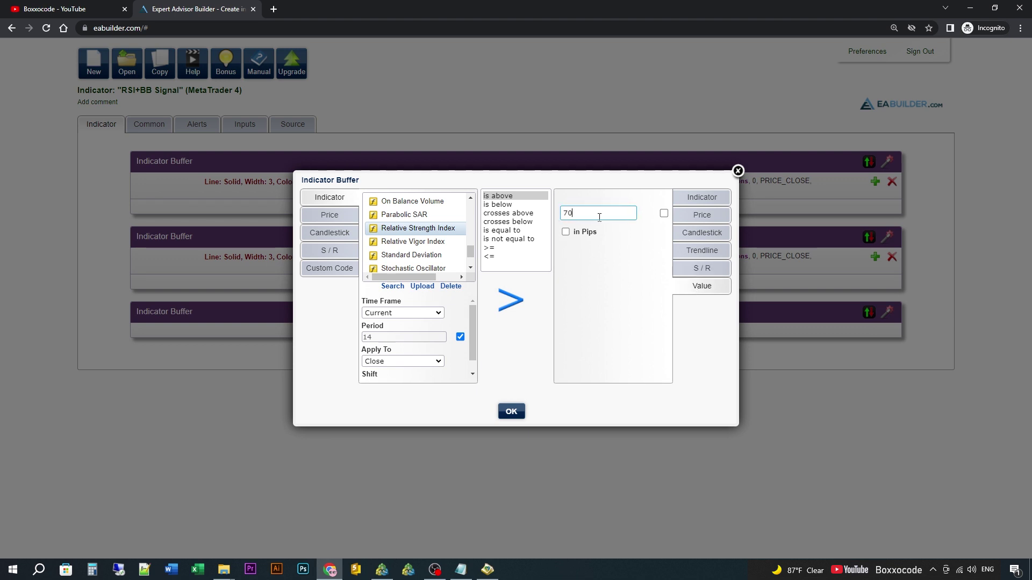
pyautogui.click(663, 214)
pyautogui.click(581, 325)
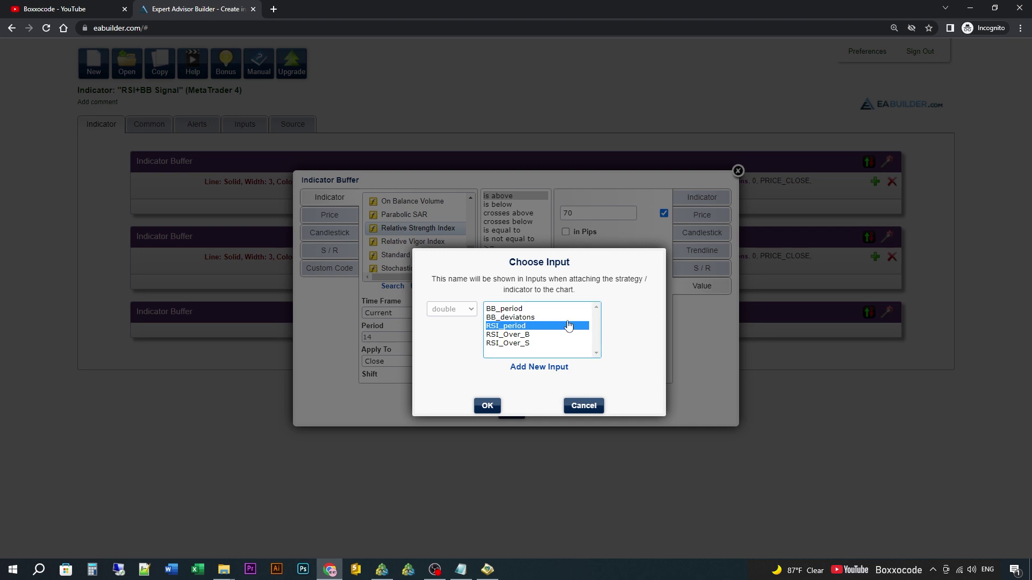
pyautogui.click(524, 334)
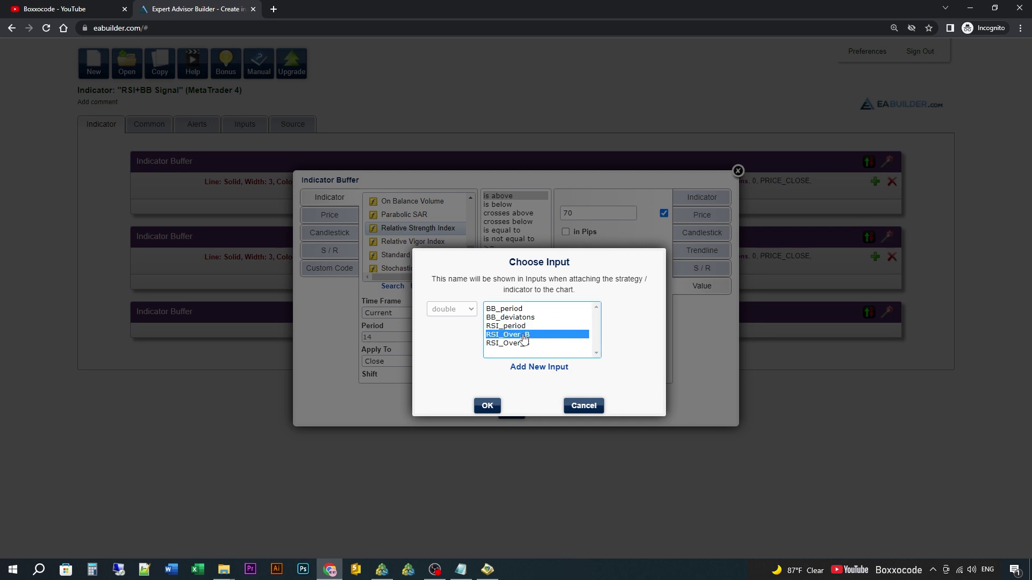
pyautogui.click(487, 410)
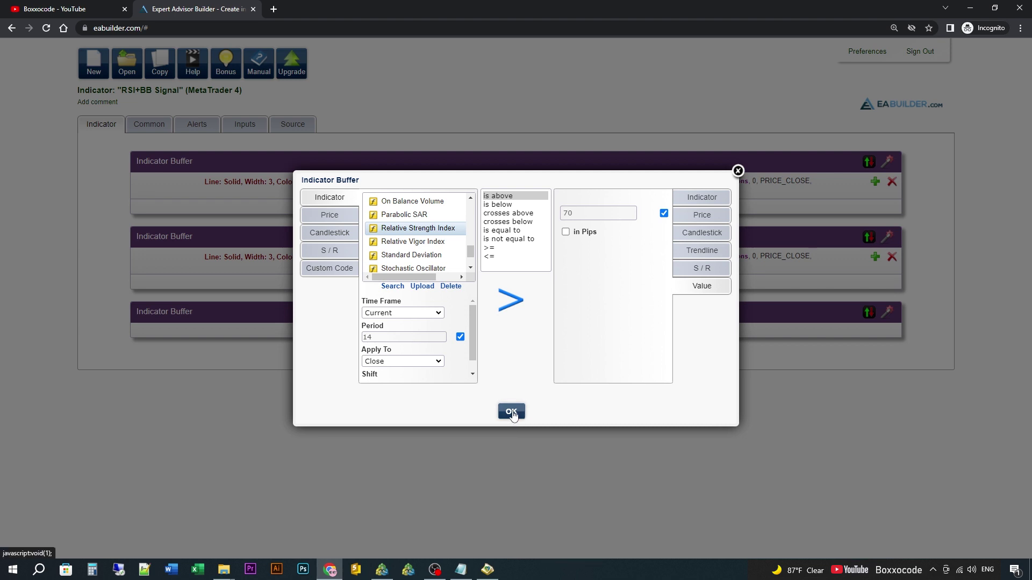
pyautogui.click(511, 412)
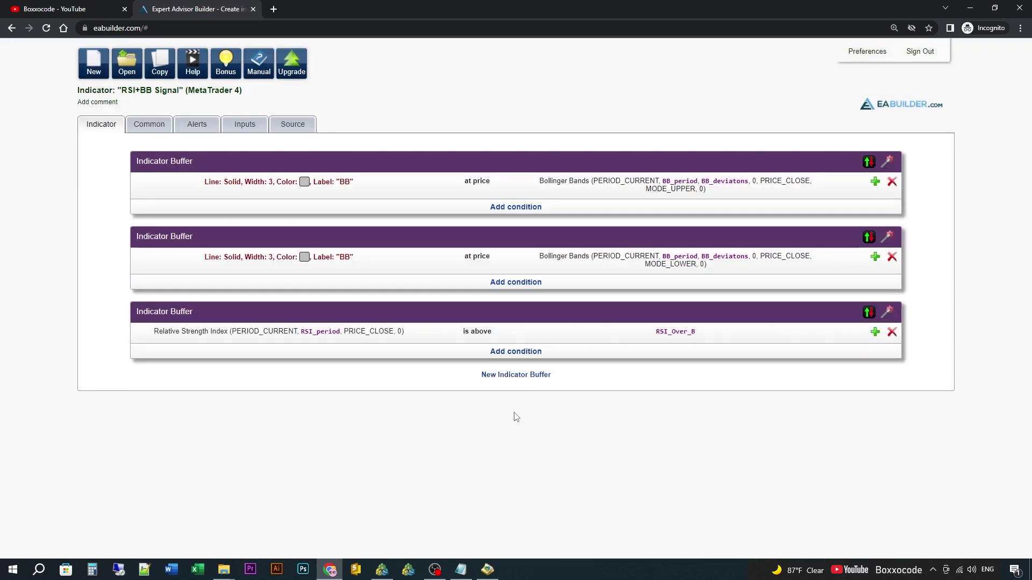
# Give the third indicator buffer a solid line display style with width 3
pyautogui.click(870, 313)
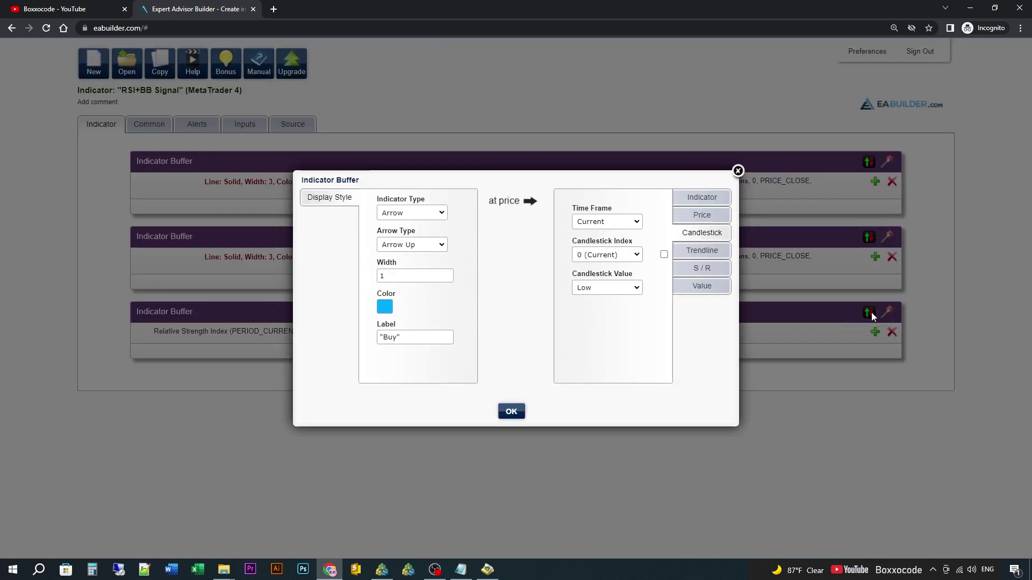
pyautogui.click(441, 215)
pyautogui.click(392, 238)
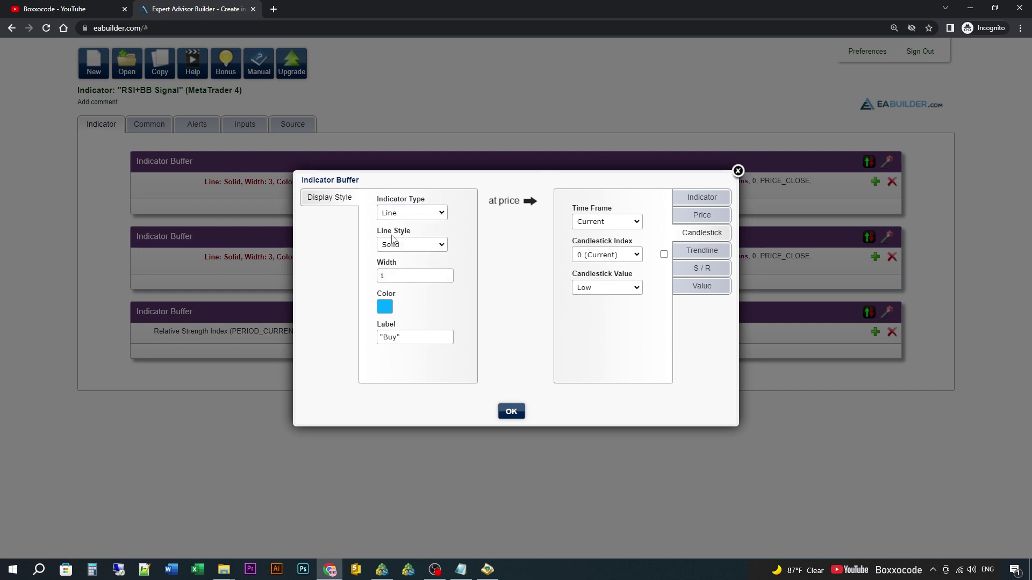
pyautogui.moveTo(408, 276); pyautogui.dragTo(360, 287)
# Set the third buffer line's color to red and its label to "Sell"
pyautogui.click(385, 308)
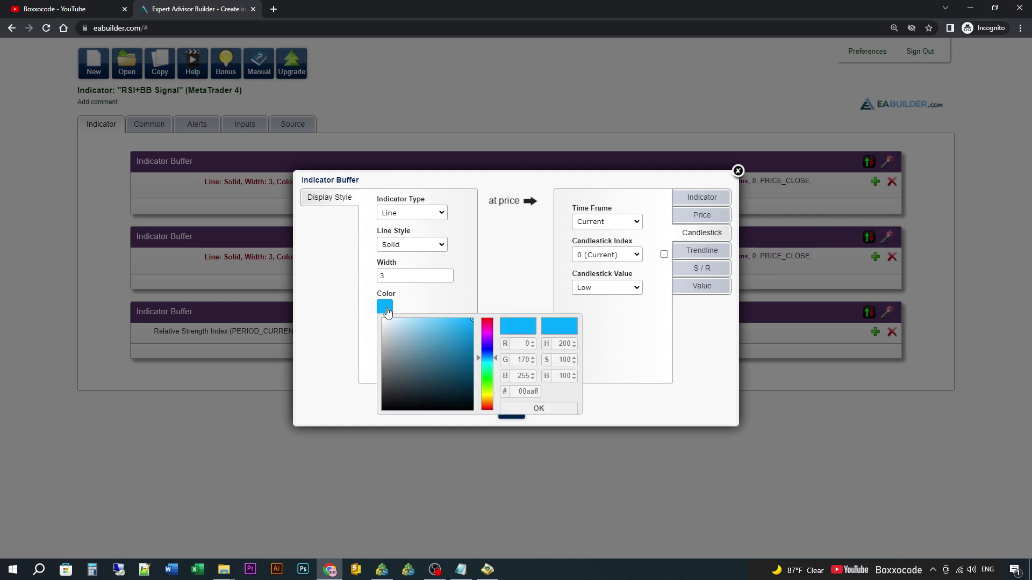
pyautogui.click(491, 323)
pyautogui.moveTo(493, 322); pyautogui.dragTo(466, 321)
pyautogui.click(514, 412)
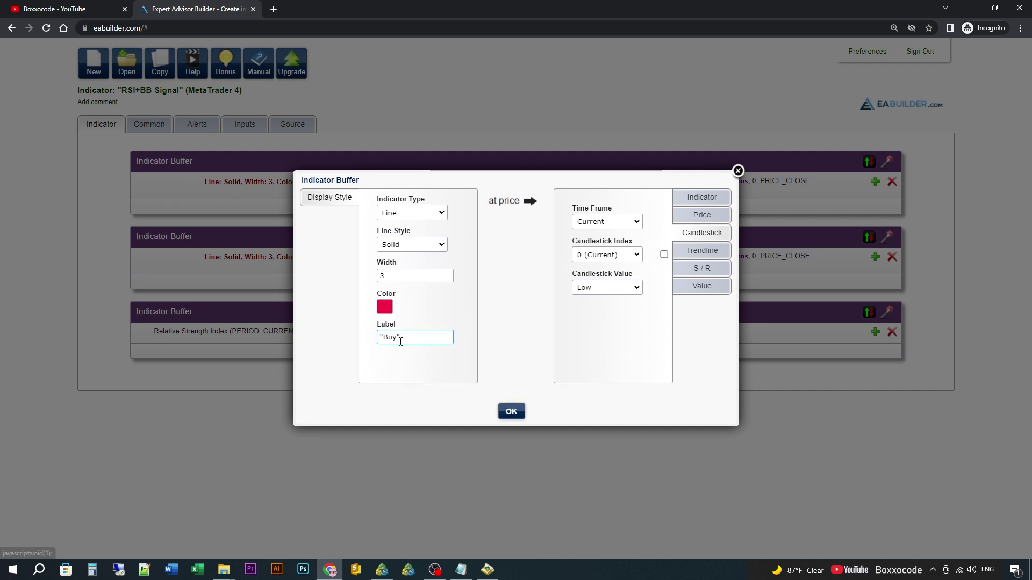
pyautogui.doubleClick(385, 338)
pyautogui.write('Sell')
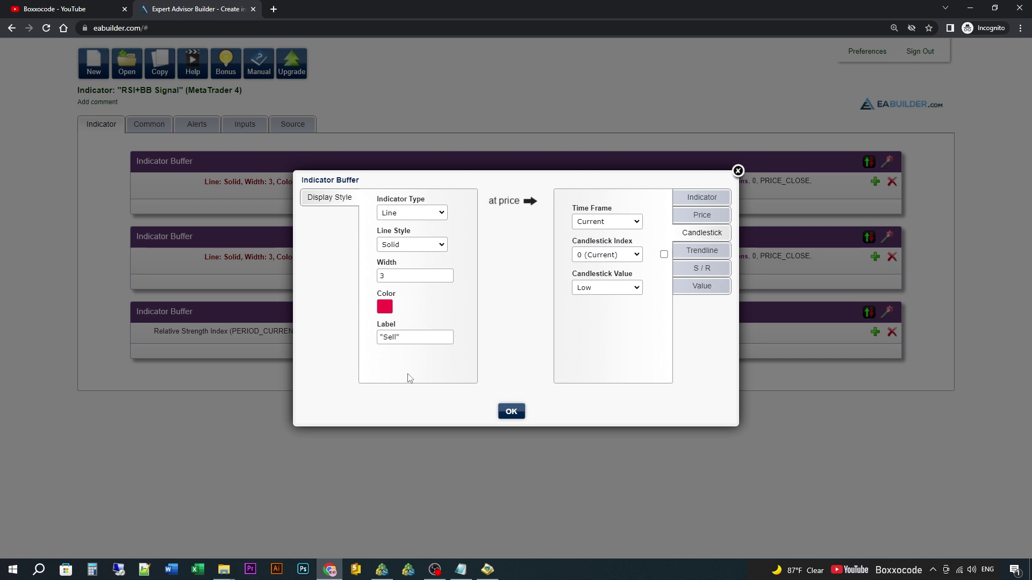
# Plot the "Sell" line at the Bollinger Bands price, linking Period to BB_period and Deviations to BB_deviatons
pyautogui.click(712, 202)
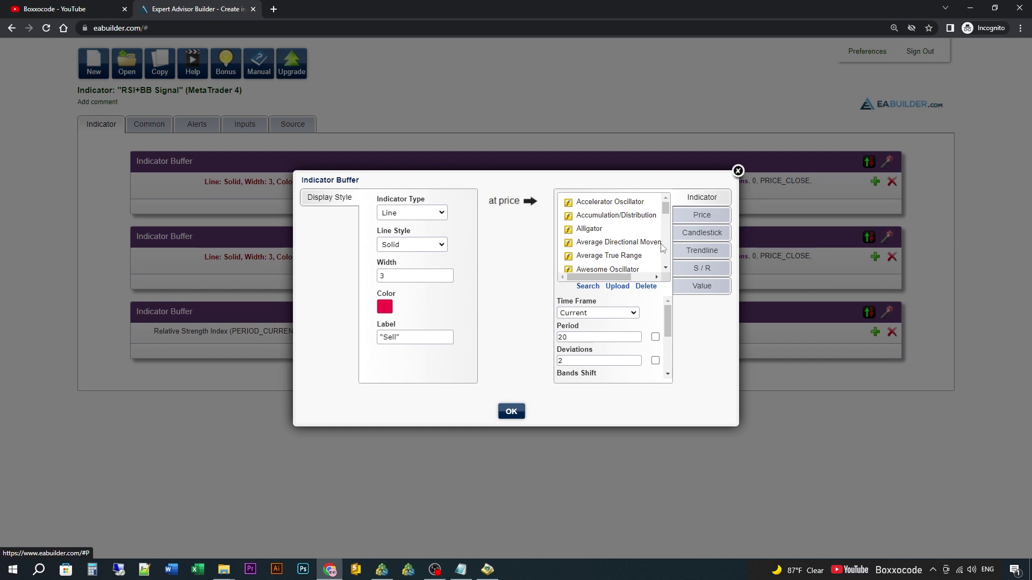
pyautogui.moveTo(666, 210); pyautogui.dragTo(666, 222)
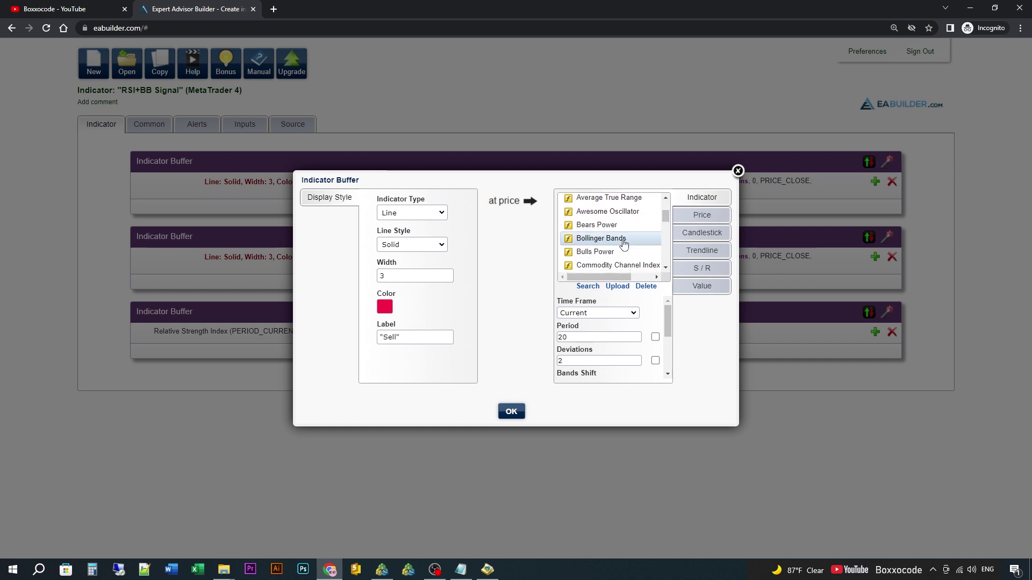
pyautogui.click(655, 337)
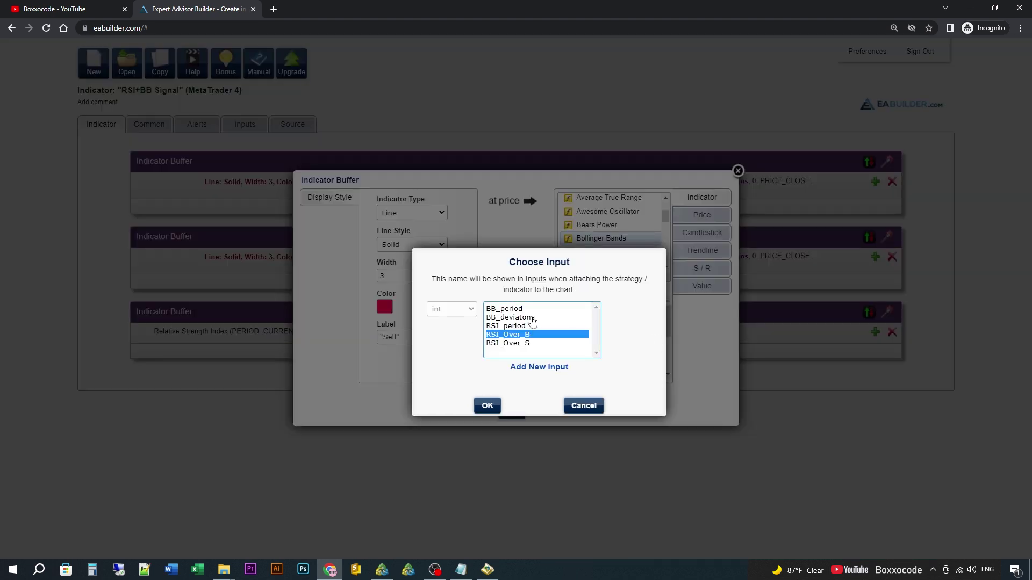
pyautogui.click(516, 311)
pyautogui.click(487, 406)
pyautogui.click(655, 362)
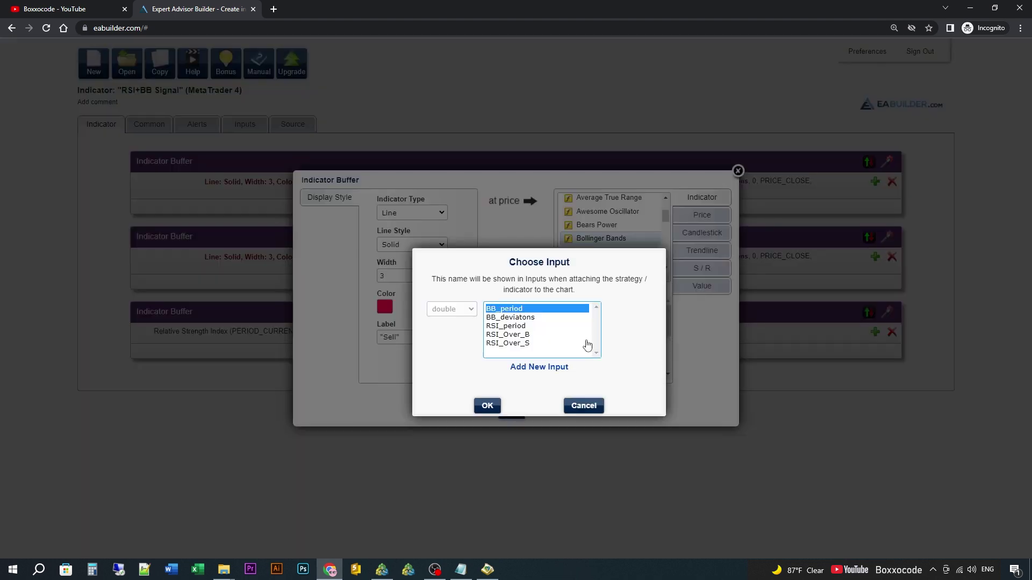
pyautogui.click(524, 317)
pyautogui.click(487, 407)
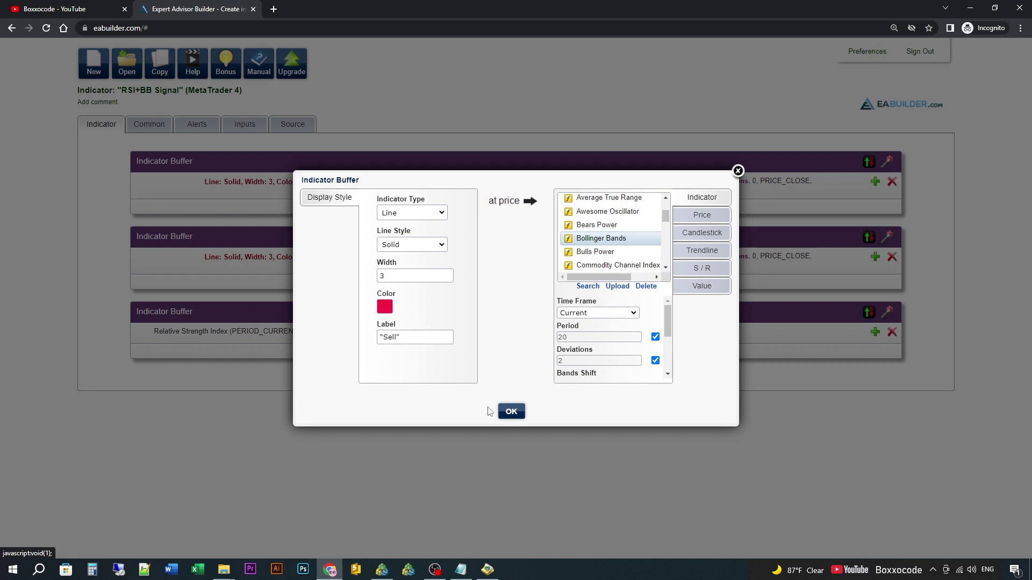
# Set the "Sell" line's Bollinger Bands buffer to Upper line and save the display settings
pyautogui.scroll(-2, 667, 362)
pyautogui.scroll(-1, 667, 362)
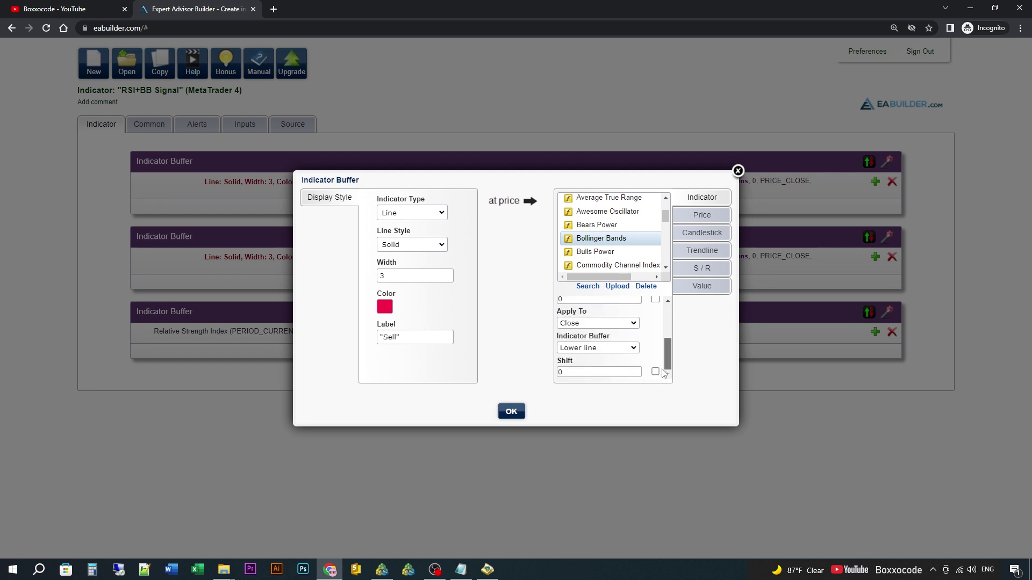
pyautogui.click(632, 352)
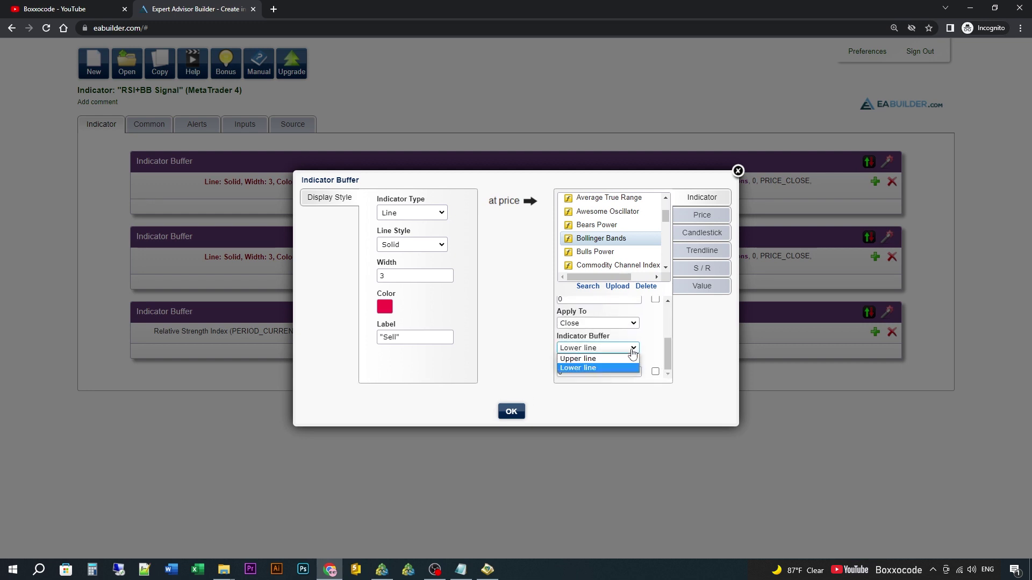
pyautogui.click(595, 360)
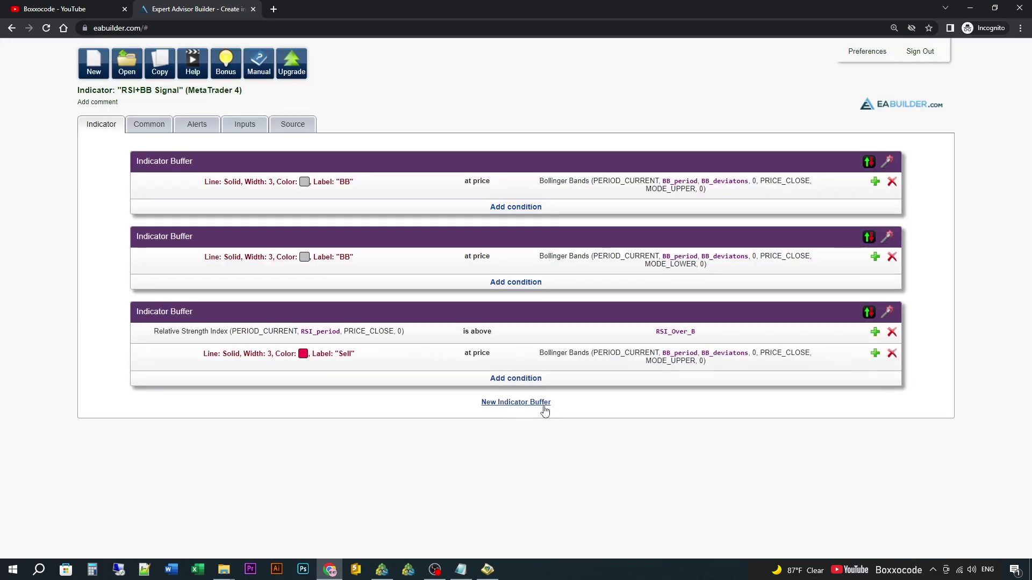
# Add a fourth indicator buffer auto-filled with the opposite of the Sell conditions and set its RSI threshold to 30
pyautogui.click(544, 410)
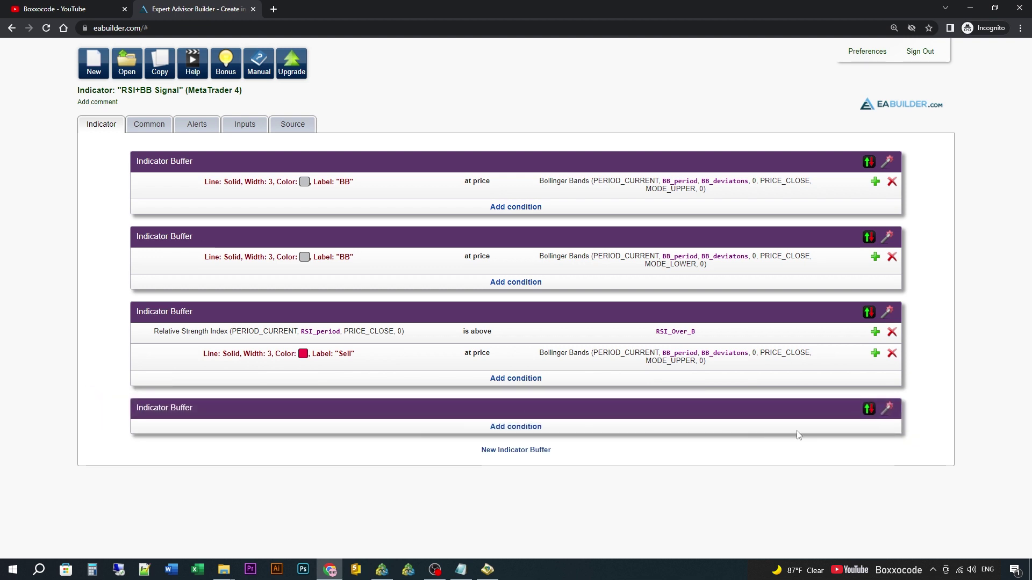
pyautogui.click(890, 412)
pyautogui.click(301, 428)
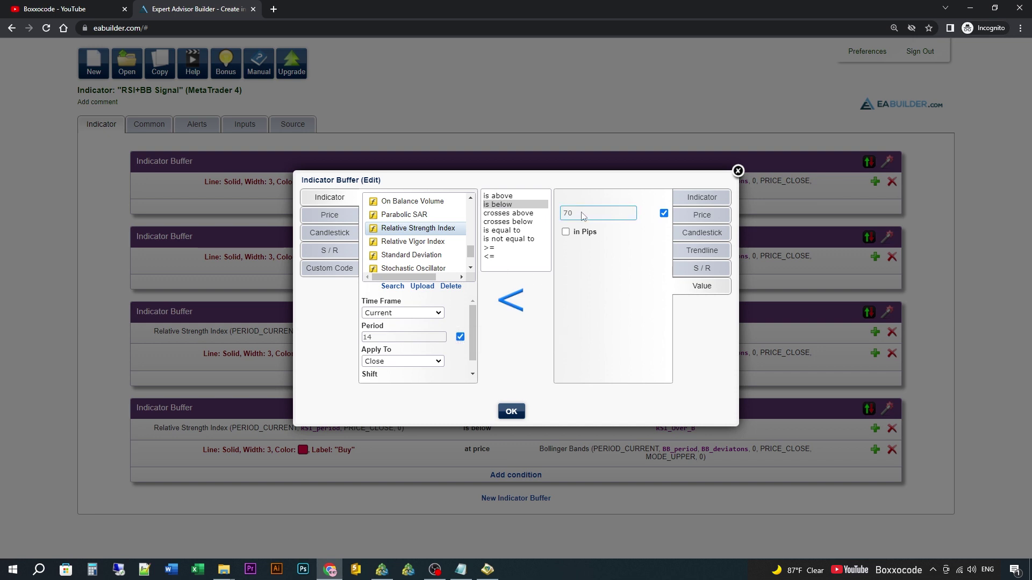
pyautogui.click(664, 213)
pyautogui.moveTo(581, 213); pyautogui.dragTo(524, 205)
pyautogui.write('30')
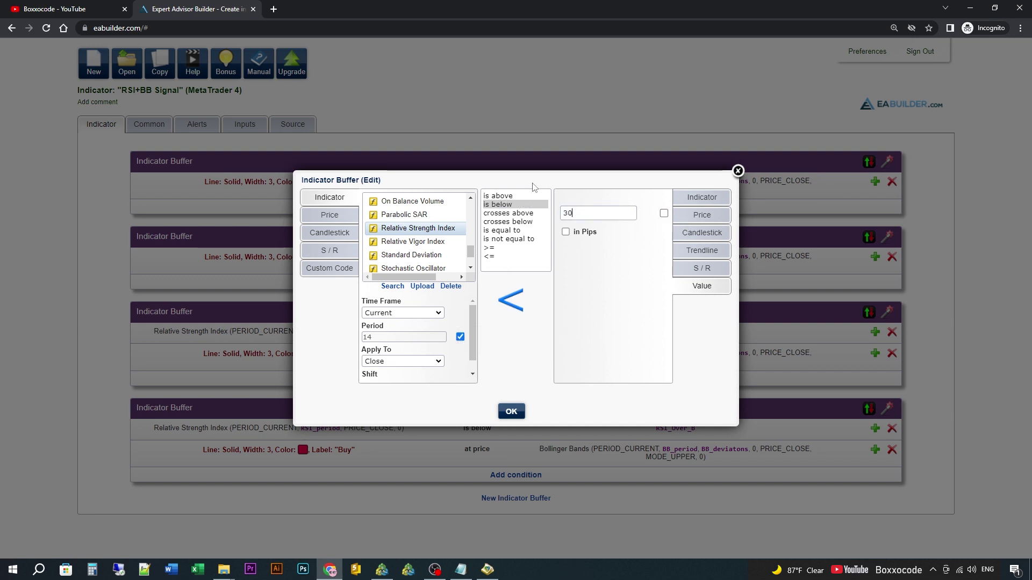
# Link the fourth buffer's RSI threshold to the RSI_Over_S input and save the condition
pyautogui.click(664, 213)
pyautogui.click(517, 344)
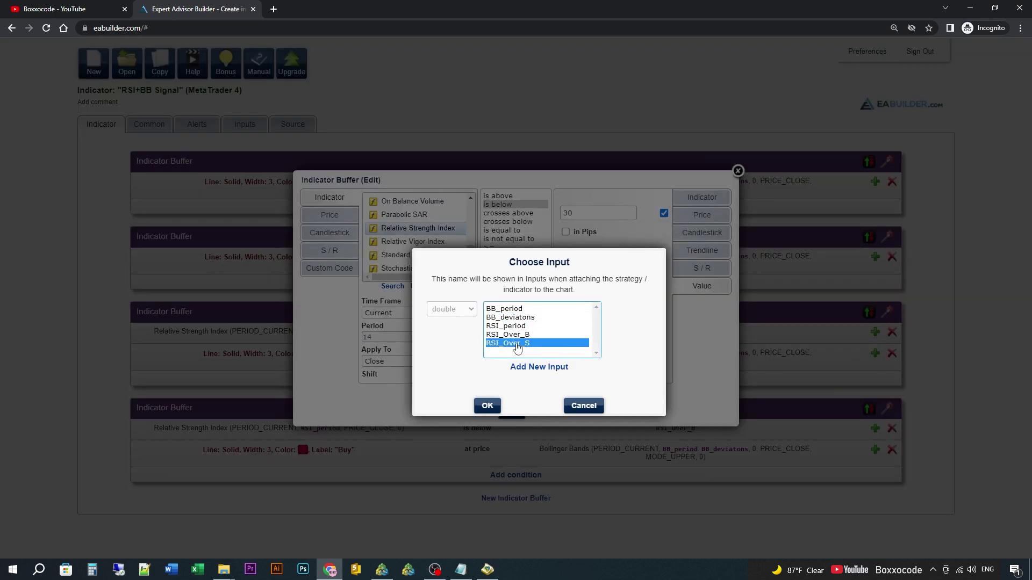
pyautogui.click(487, 406)
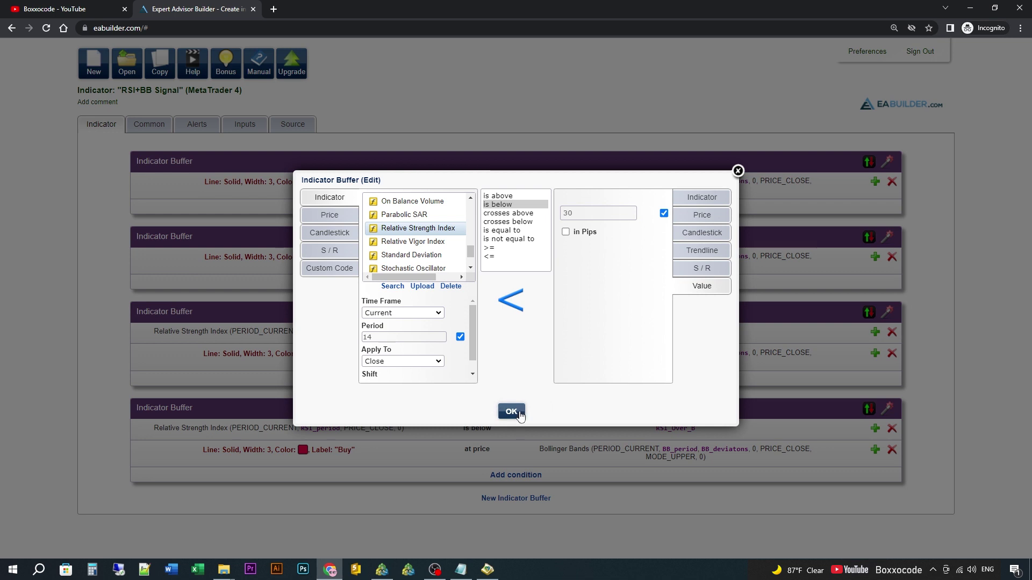
pyautogui.click(511, 412)
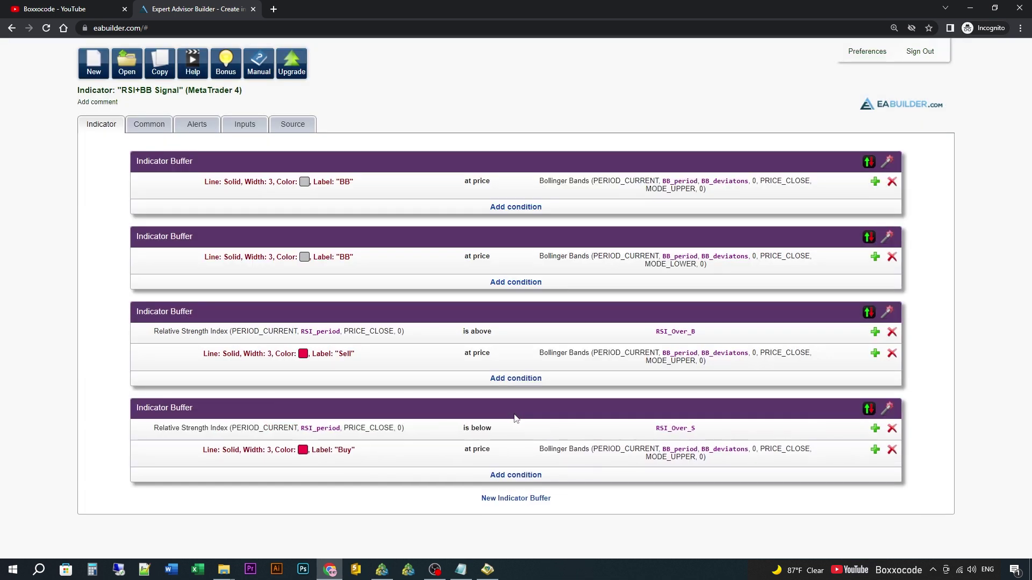
# Set the color of the fourth buffer's "Buy" line to bright green
pyautogui.click(276, 451)
pyautogui.press('Escape')
pyautogui.click(276, 454)
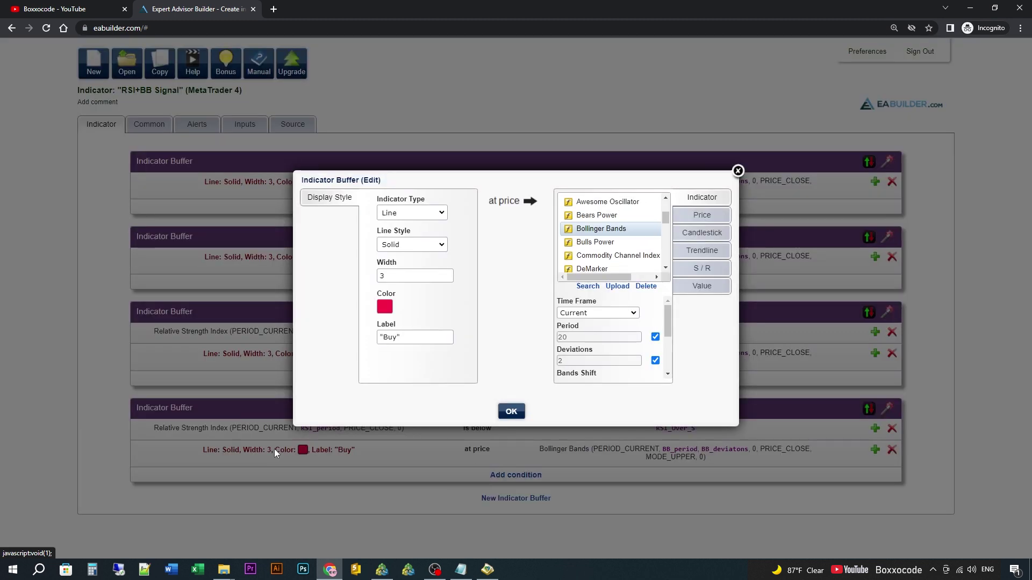
pyautogui.click(385, 307)
pyautogui.click(488, 384)
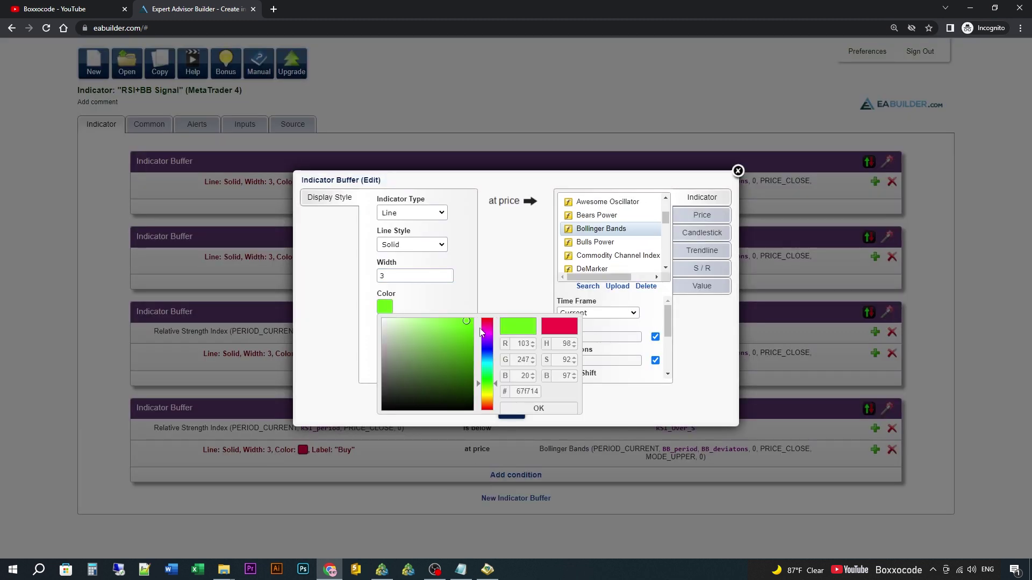
pyautogui.click(511, 413)
# Set the "Buy" line's Bollinger Bands buffer to Lower line and save the display settings
pyautogui.moveTo(669, 332); pyautogui.dragTo(667, 368)
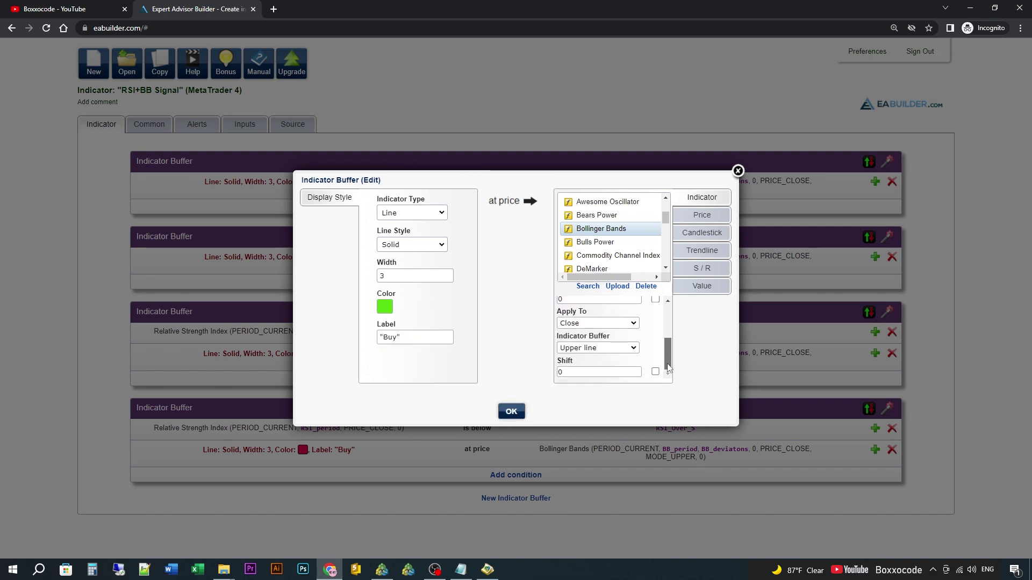
pyautogui.click(570, 353)
pyautogui.click(588, 371)
pyautogui.click(512, 412)
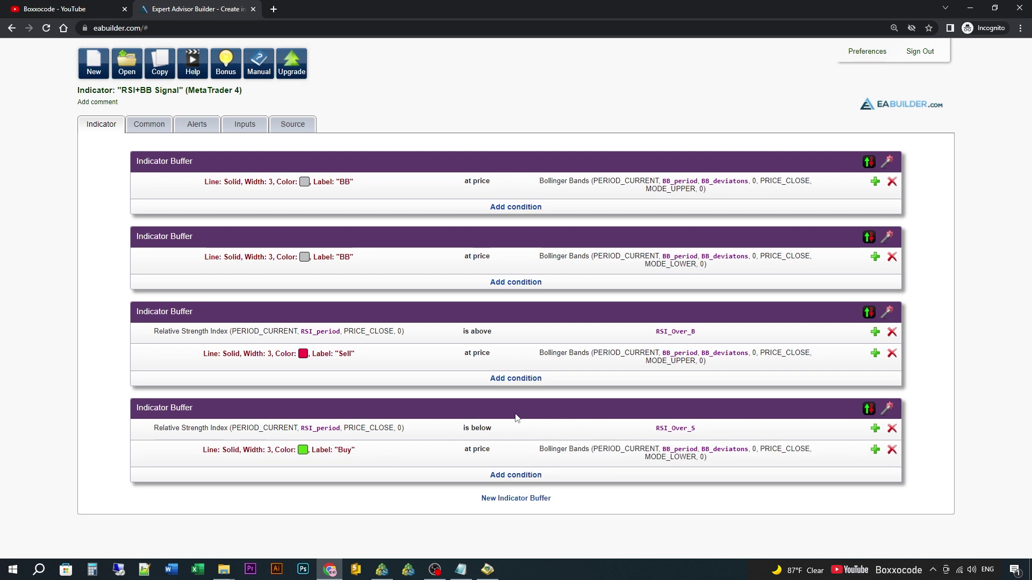
# Review the indicator's common, alert and input settings, and read through its generated source code
pyautogui.click(151, 125)
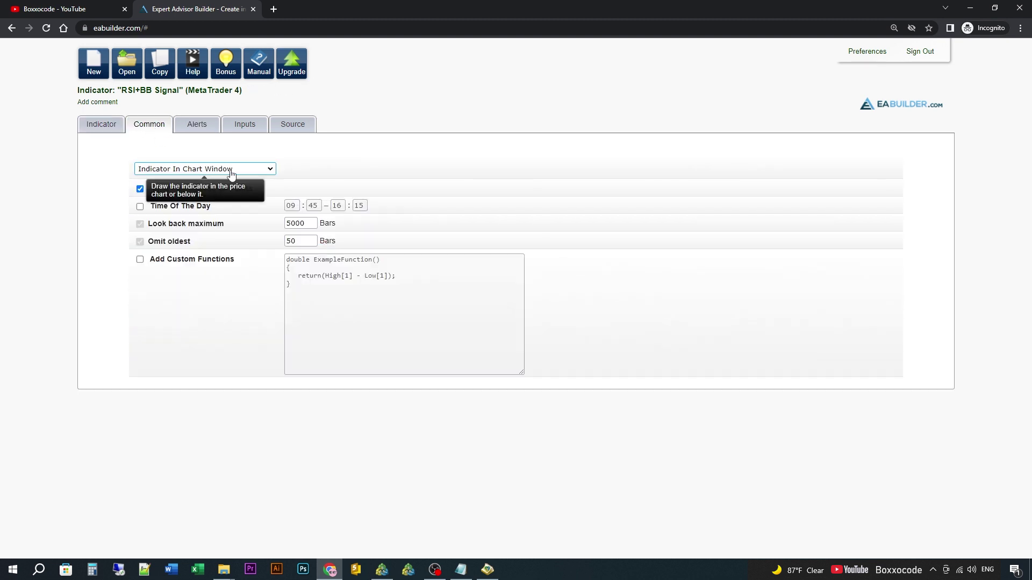
pyautogui.click(193, 127)
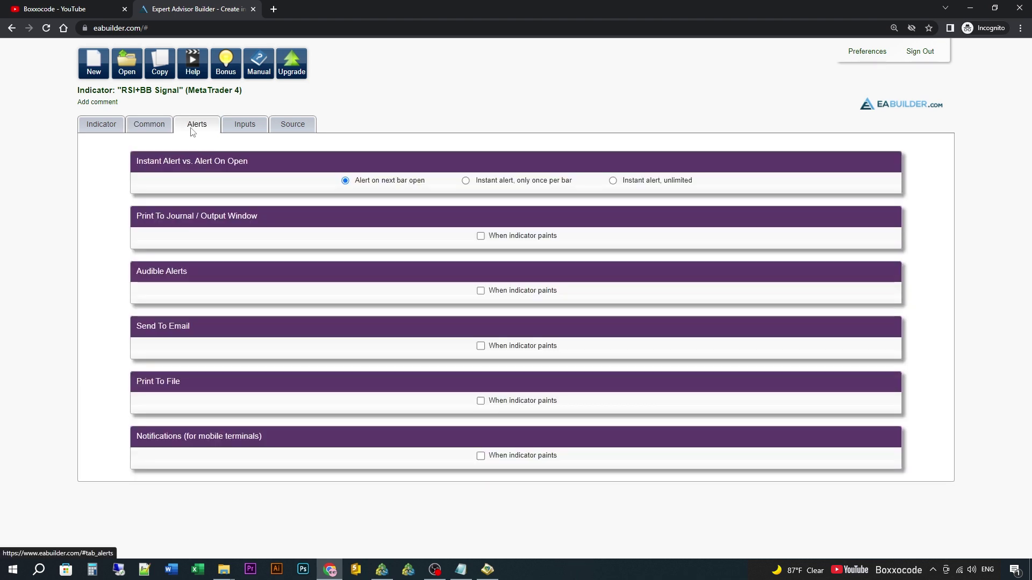
pyautogui.click(245, 131)
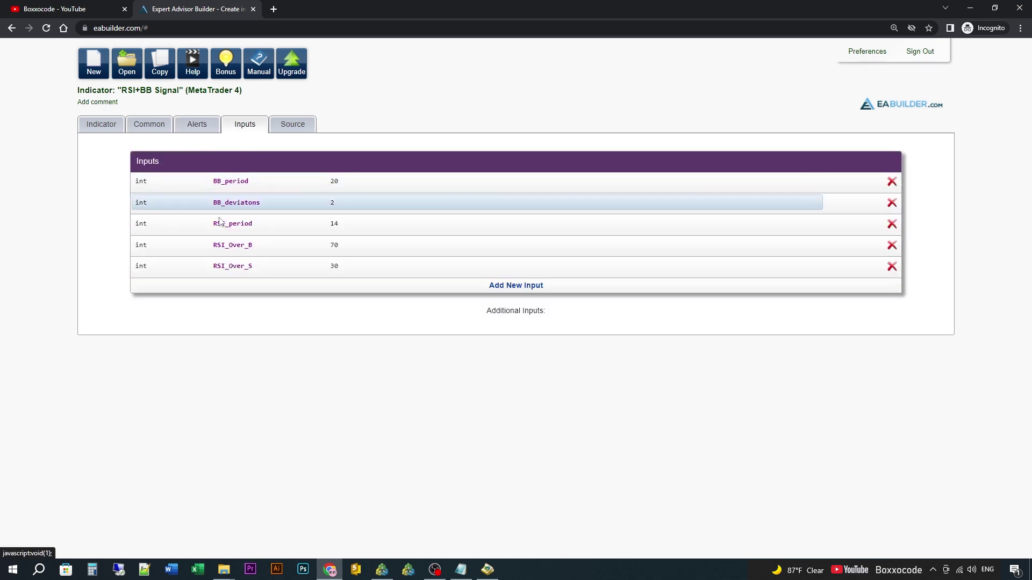
pyautogui.click(290, 129)
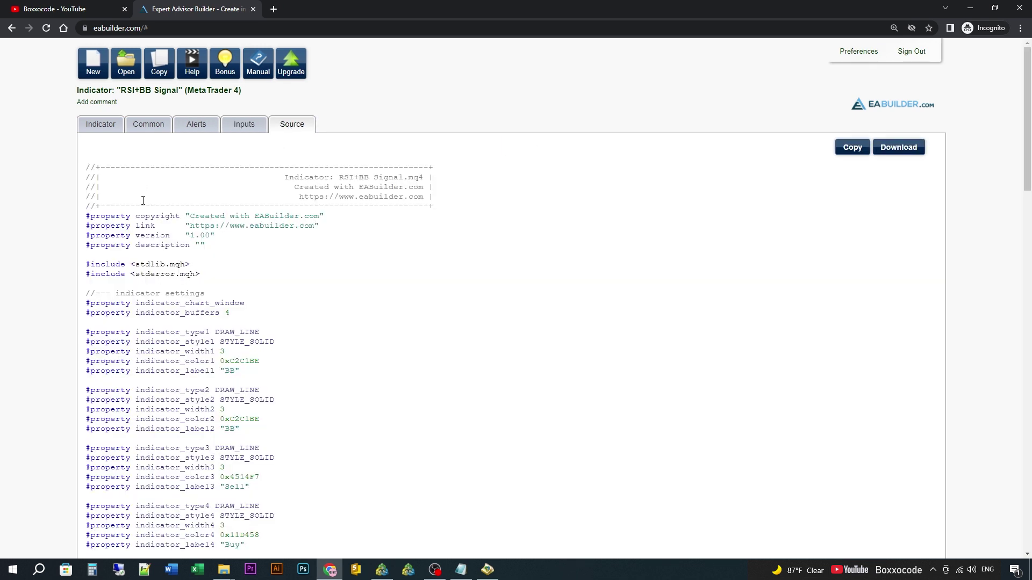
pyautogui.scroll(-5, 140, 200)
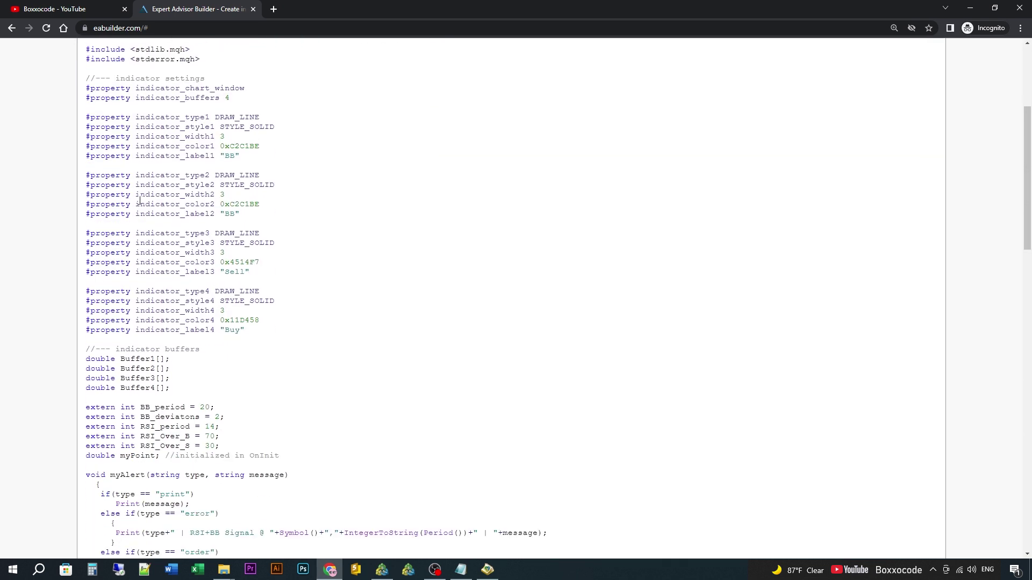
pyautogui.scroll(-6, 140, 201)
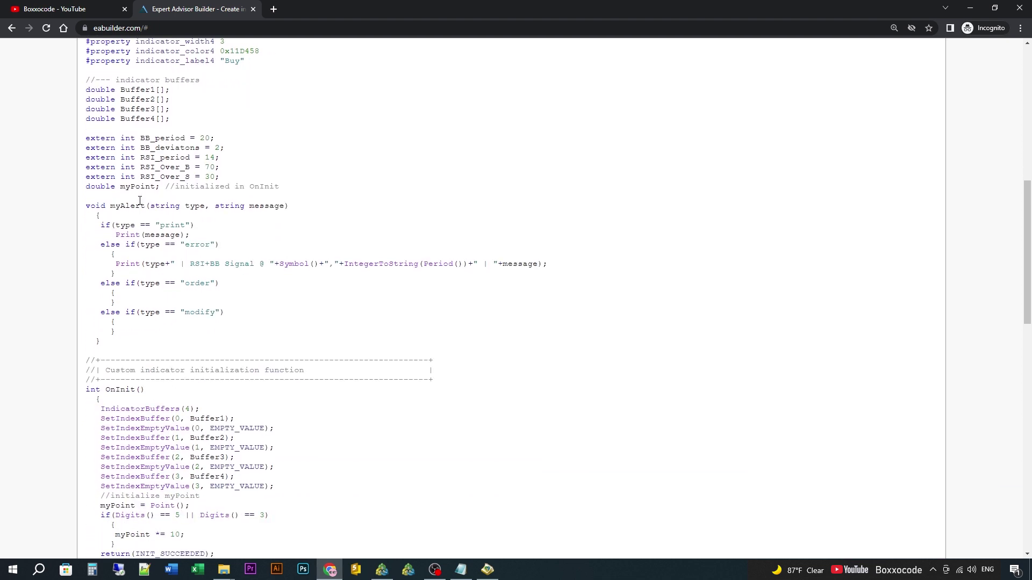
pyautogui.scroll(-7, 140, 201)
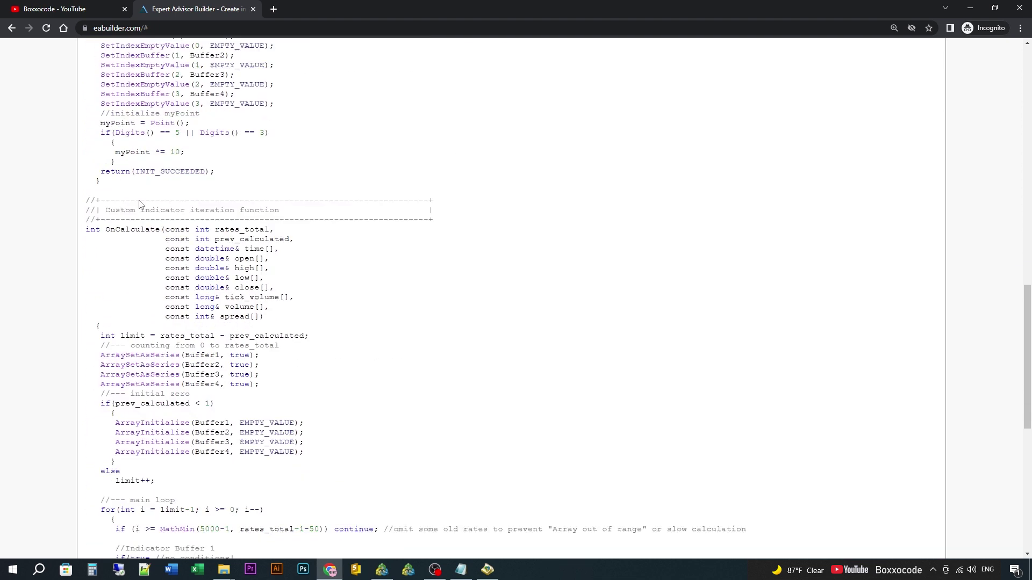
pyautogui.scroll(-6, 139, 204)
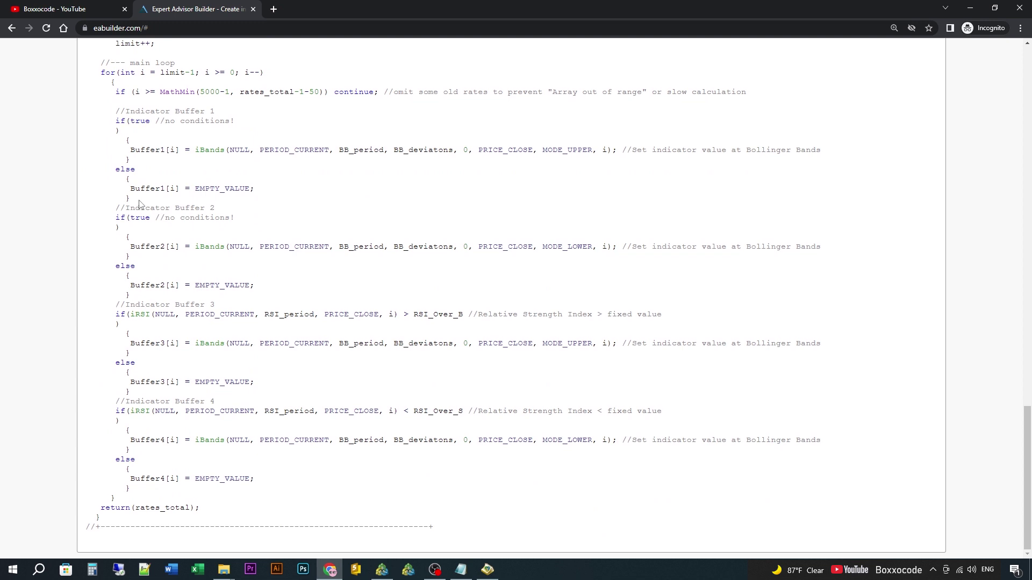
pyautogui.scroll(20, 141, 204)
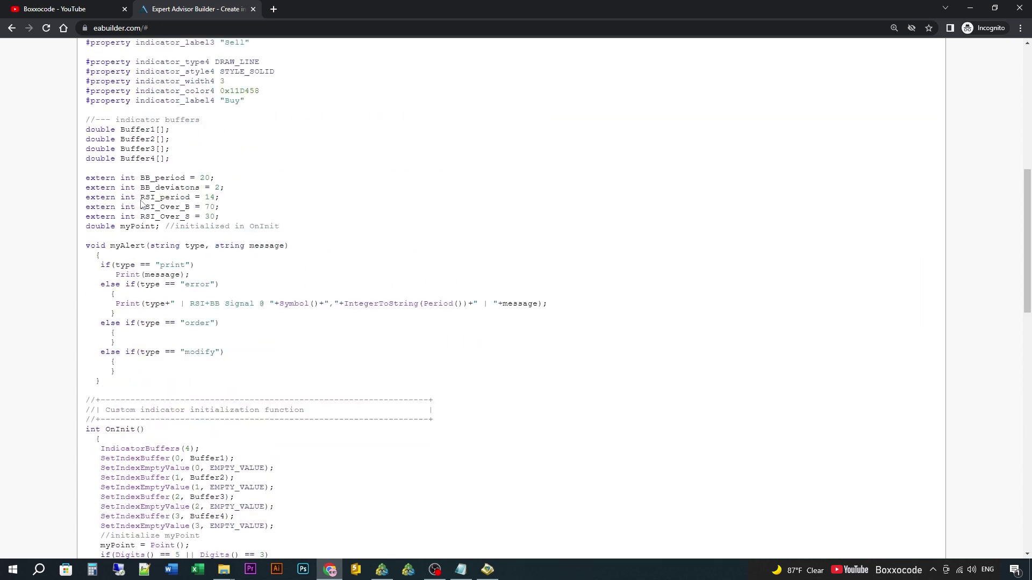
pyautogui.scroll(4, 141, 204)
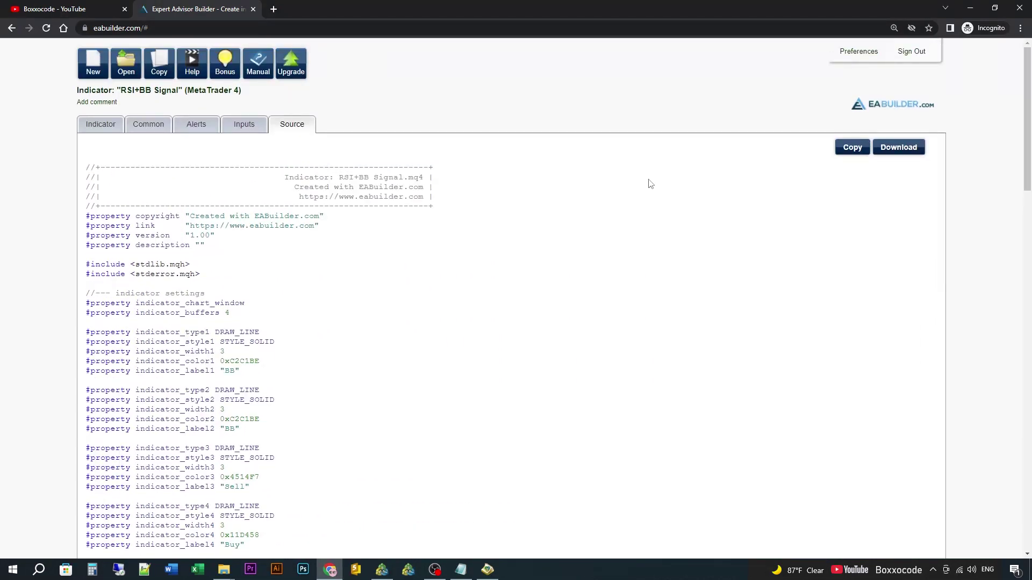
# Download the indicator's source file and cut RSI+BB Signal.mq4 from the Downloads folder
pyautogui.click(891, 152)
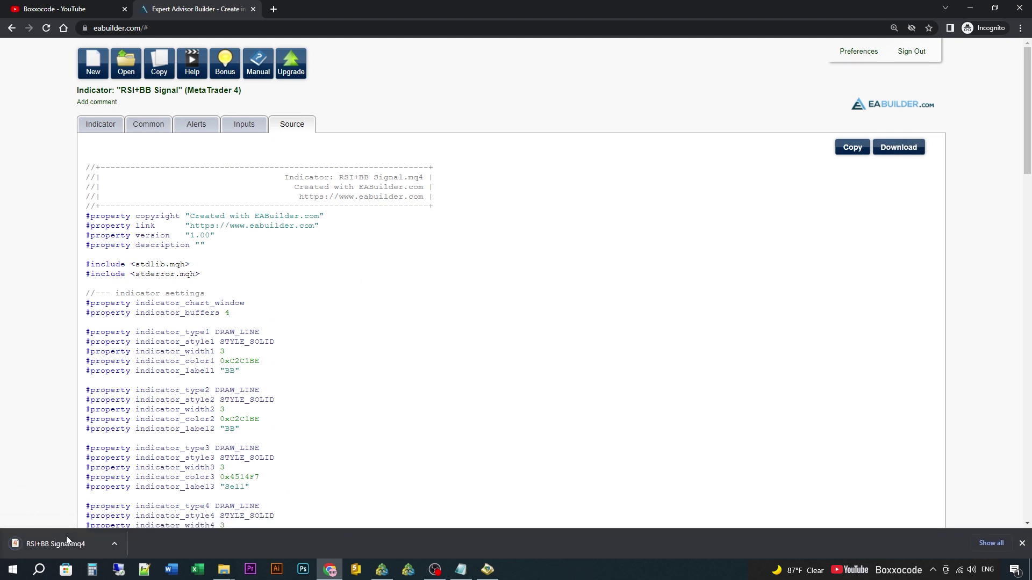
pyautogui.click(991, 543)
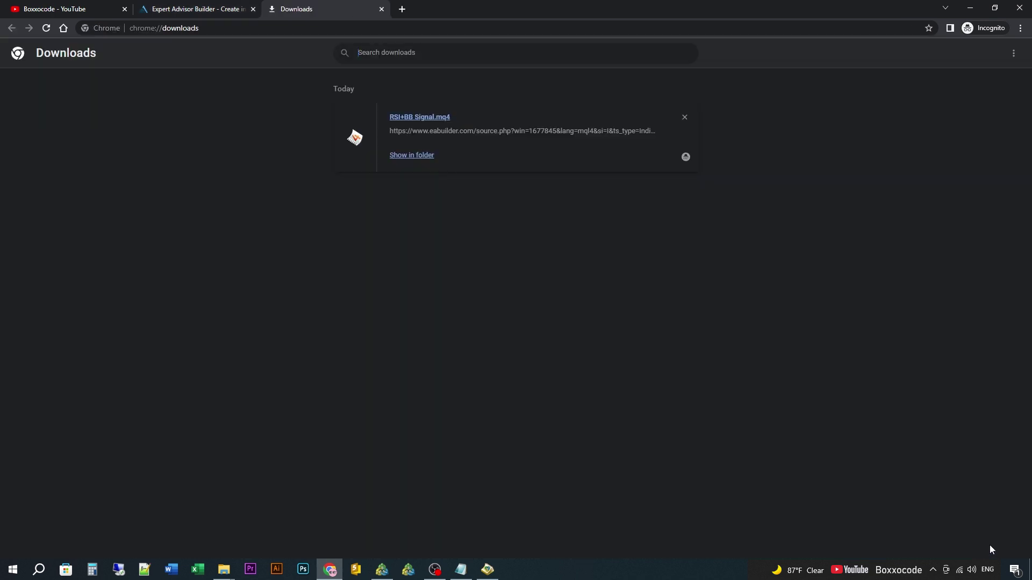
pyautogui.click(423, 157)
pyautogui.rightClick(534, 161)
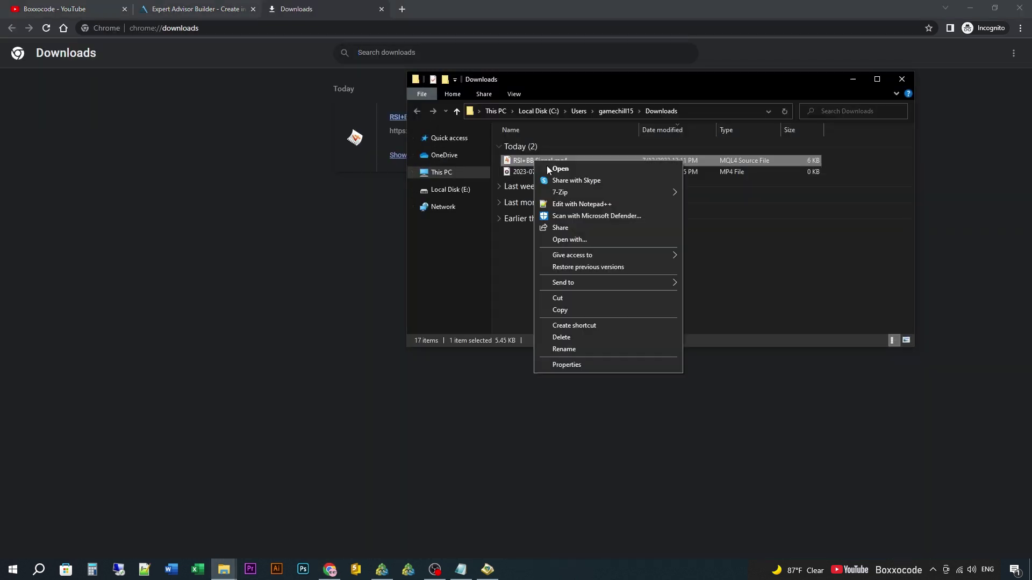
pyautogui.click(559, 299)
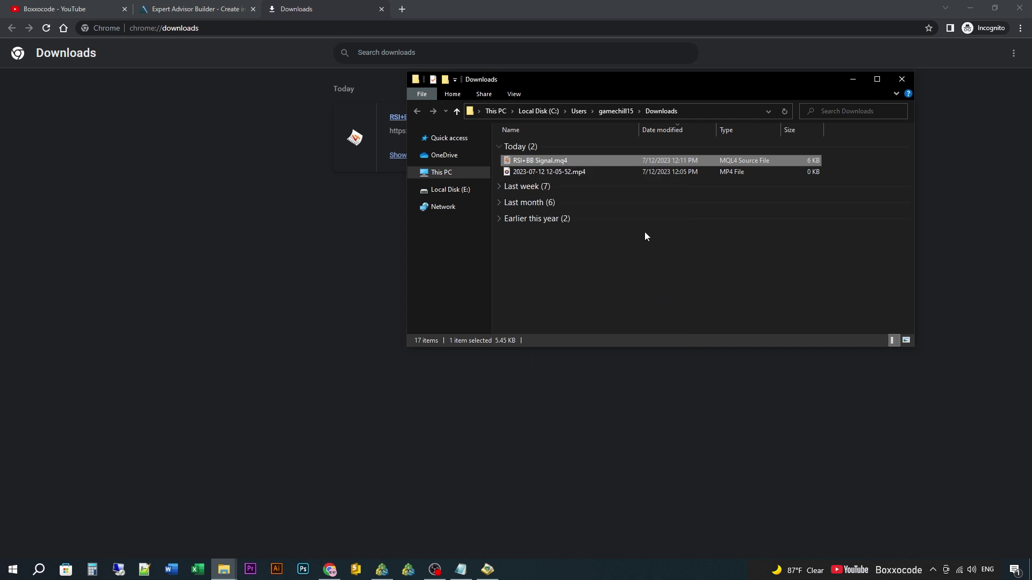
pyautogui.click(902, 79)
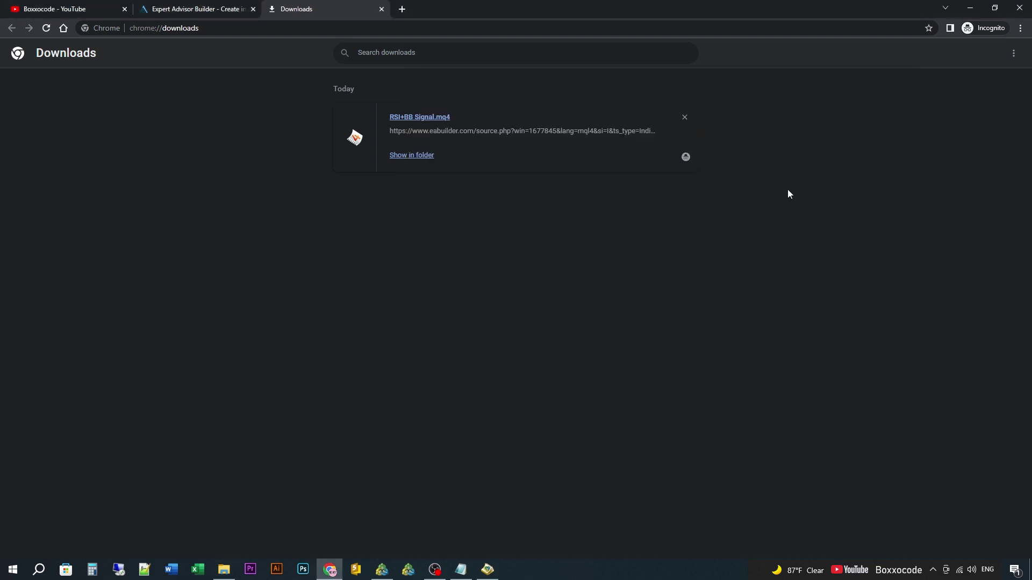
# Switch to MetaTrader 4 and open its data folder
pyautogui.click(383, 570)
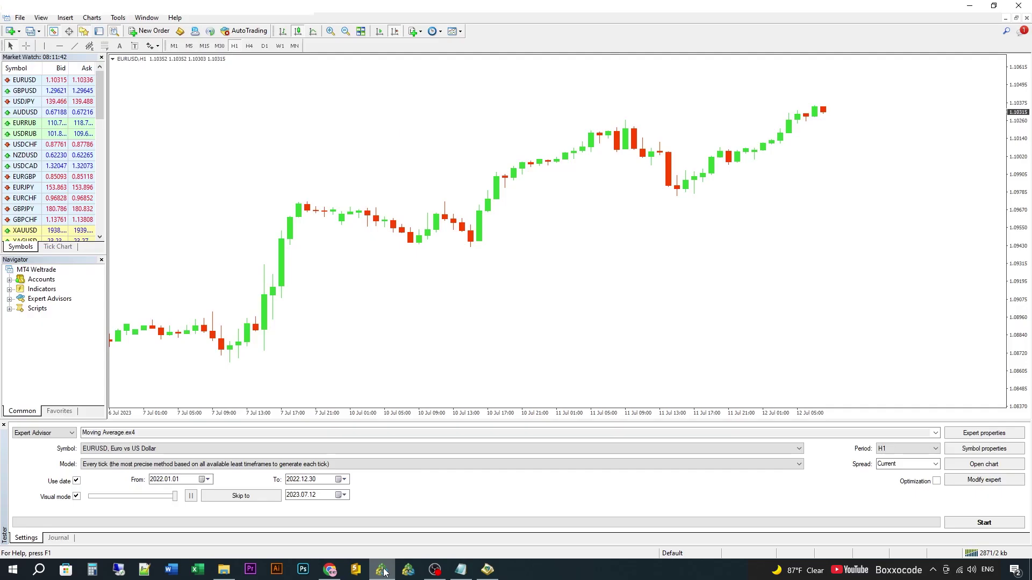
pyautogui.click(20, 18)
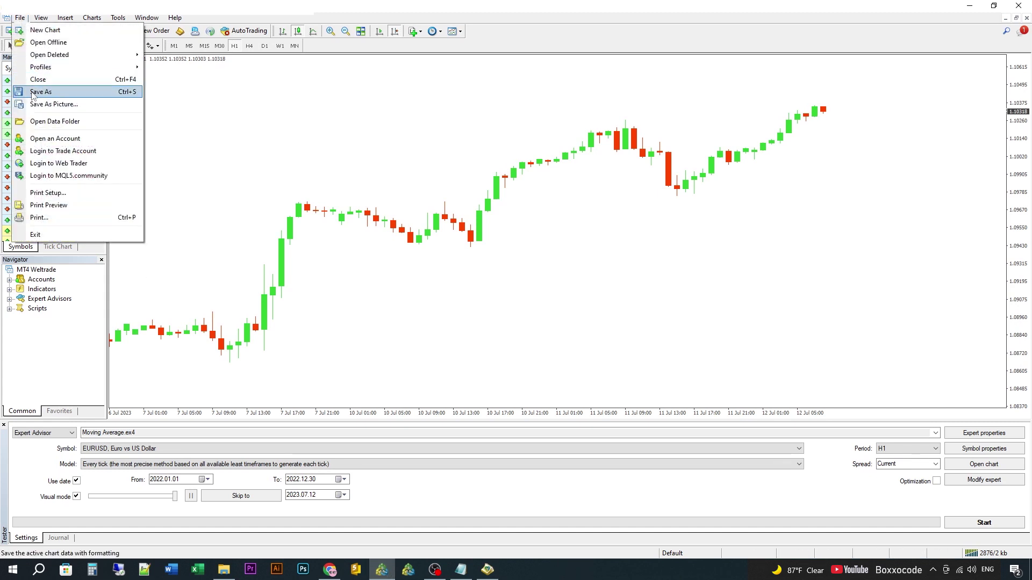
pyautogui.click(55, 122)
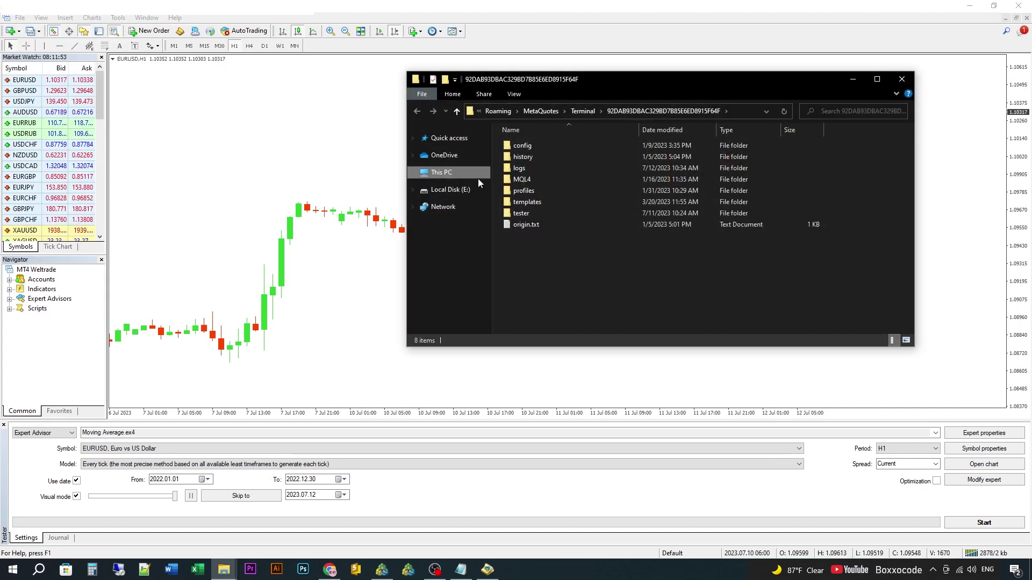
# Paste RSI+BB Signal.mq4 into the Indicators folder inside MQL4 and close the file window
pyautogui.doubleClick(524, 181)
pyautogui.click(528, 193)
pyautogui.doubleClick(529, 194)
pyautogui.rightClick(594, 286)
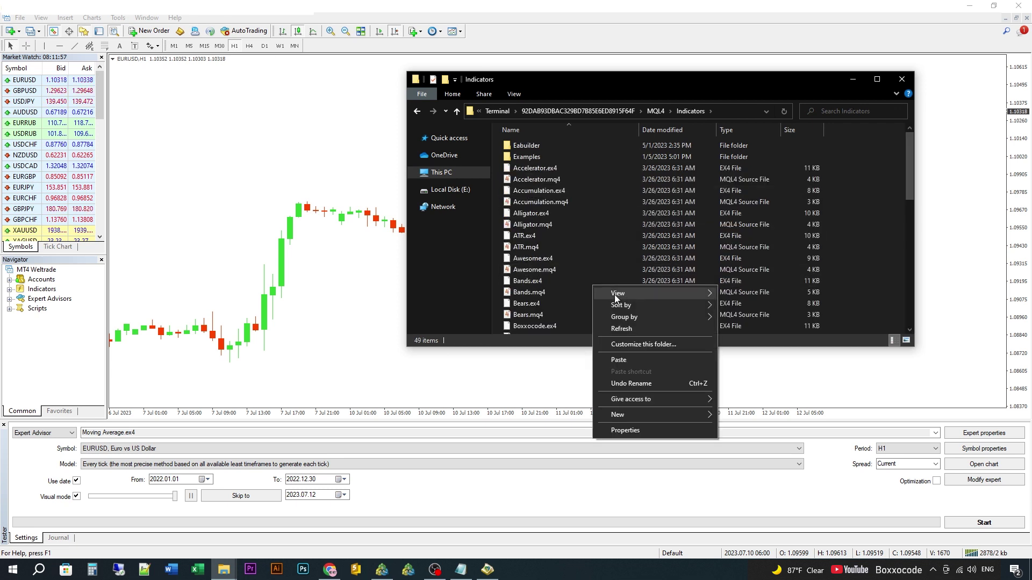
pyautogui.click(624, 359)
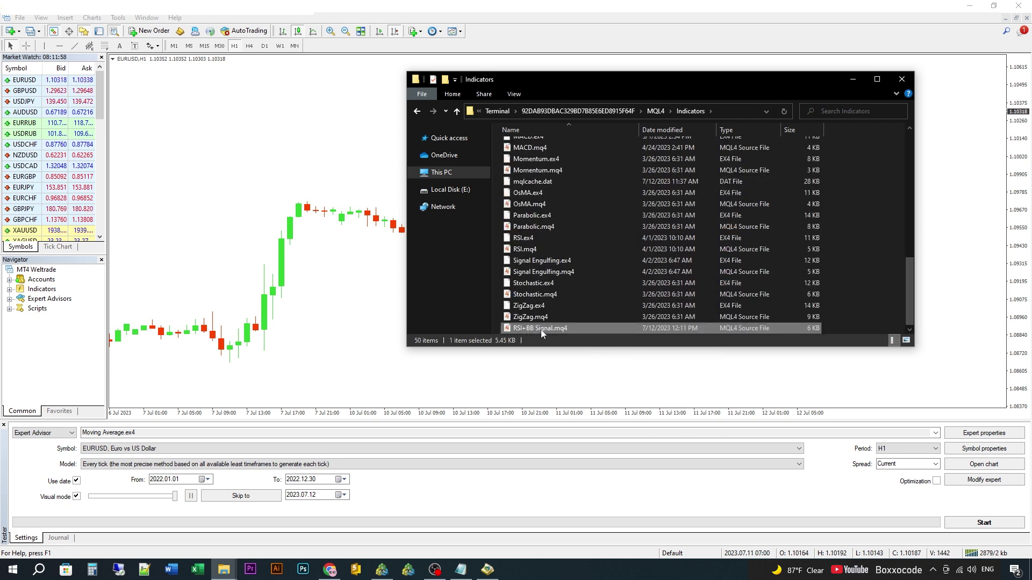
pyautogui.click(905, 83)
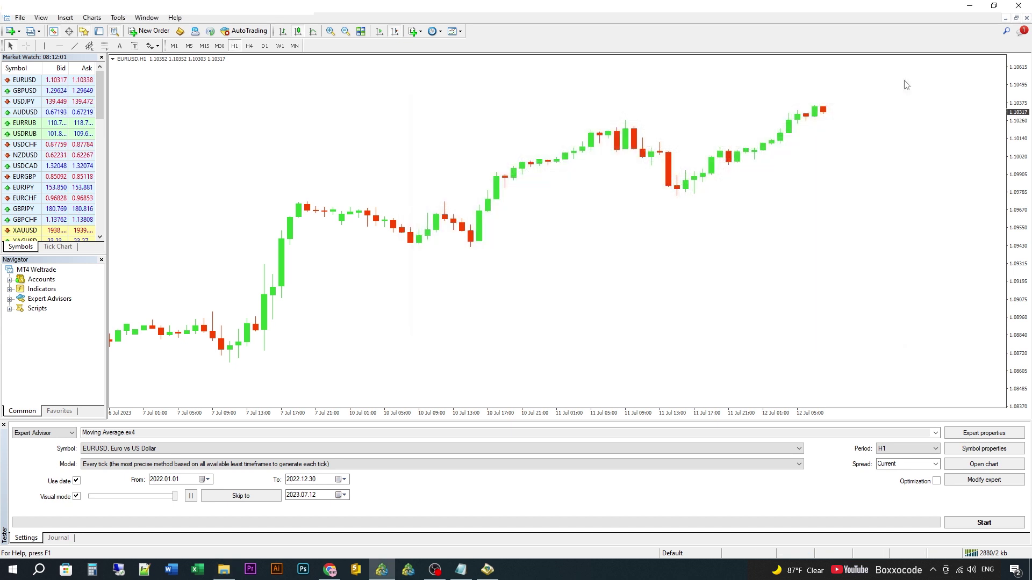
# Refresh the Navigator's indicators and expand the list to locate RSI+BB Signal
pyautogui.rightClick(42, 293)
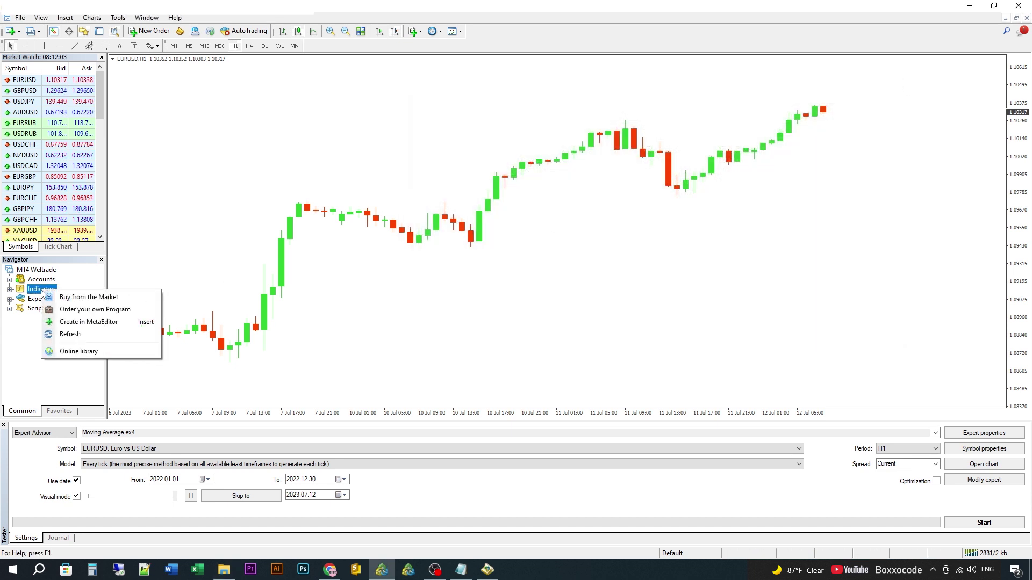
pyautogui.click(66, 334)
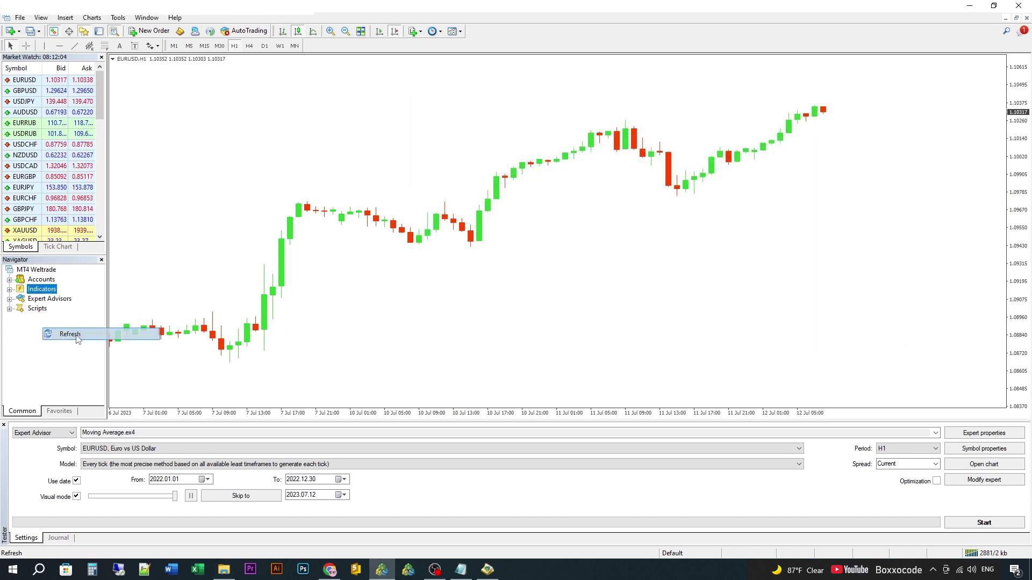
pyautogui.click(10, 290)
pyautogui.scroll(-4, 53, 349)
pyautogui.scroll(-1, 53, 351)
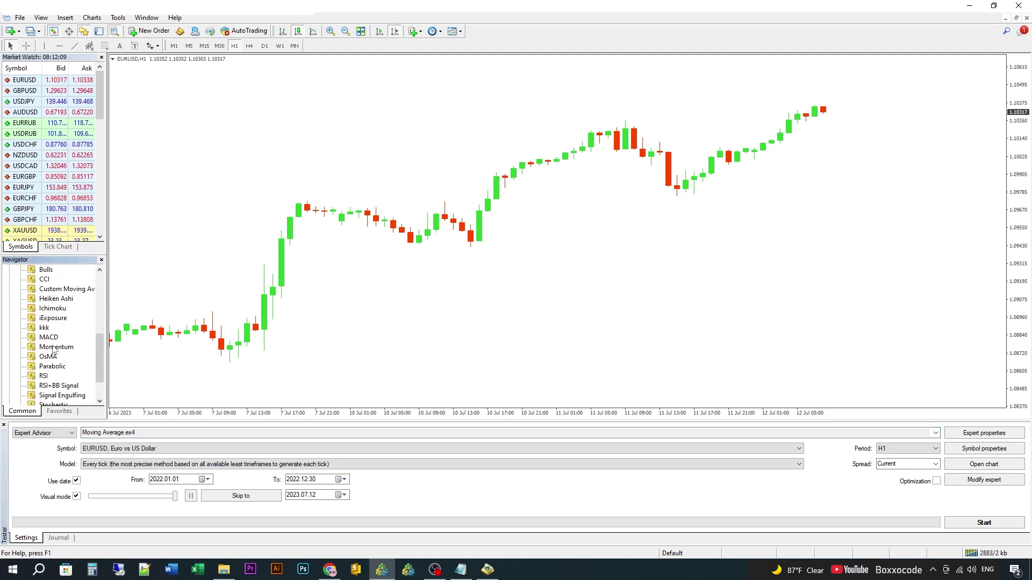
# Add RSI+BB Signal to the EURUSD H1 chart and review its common settings and its Bollinger Bands and RSI input values
pyautogui.moveTo(70, 388); pyautogui.dragTo(373, 265)
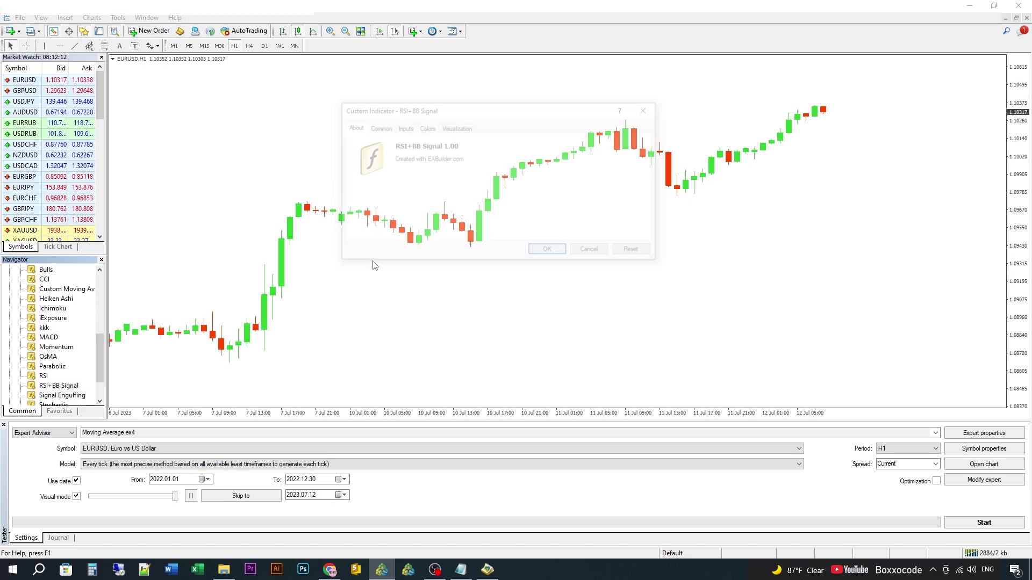
pyautogui.click(379, 128)
pyautogui.click(403, 127)
pyautogui.click(479, 167)
pyautogui.click(483, 190)
pyautogui.click(484, 199)
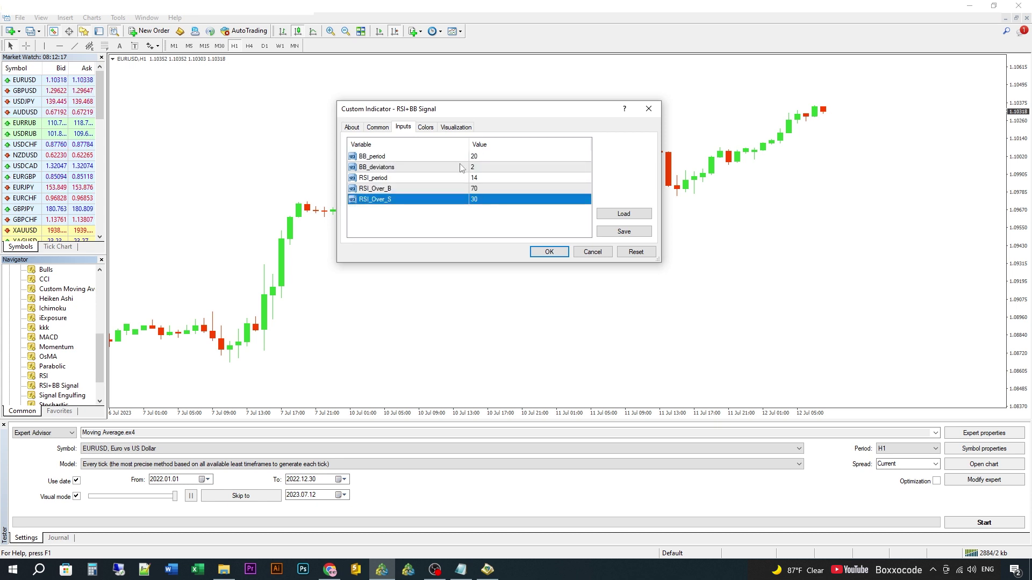
# Review the indicator's line colors and timeframe visualization, and apply it to the chart with the existing settings
pyautogui.click(425, 128)
pyautogui.click(434, 156)
pyautogui.click(430, 167)
pyautogui.click(430, 178)
pyautogui.click(431, 189)
pyautogui.click(454, 128)
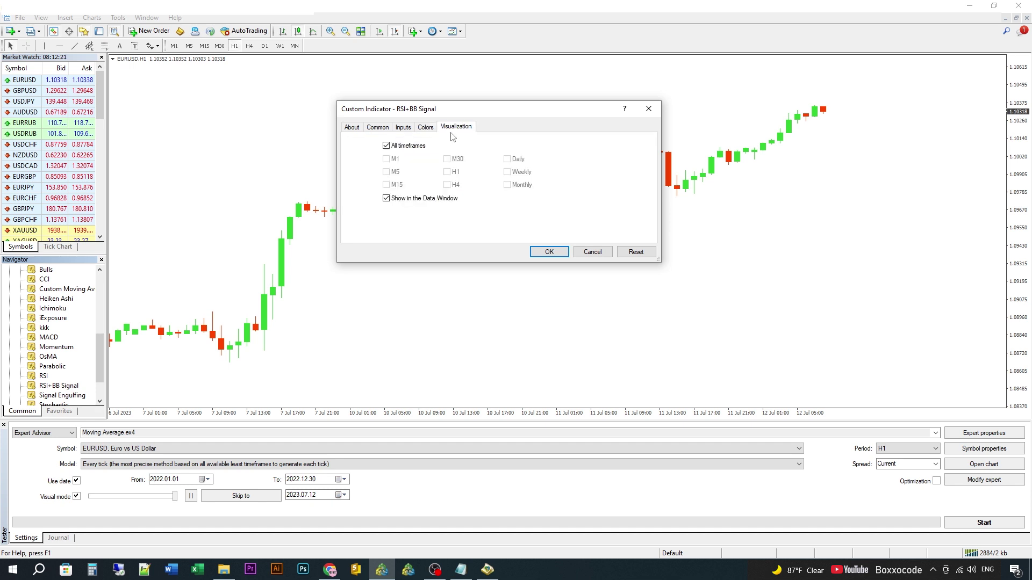
pyautogui.click(550, 252)
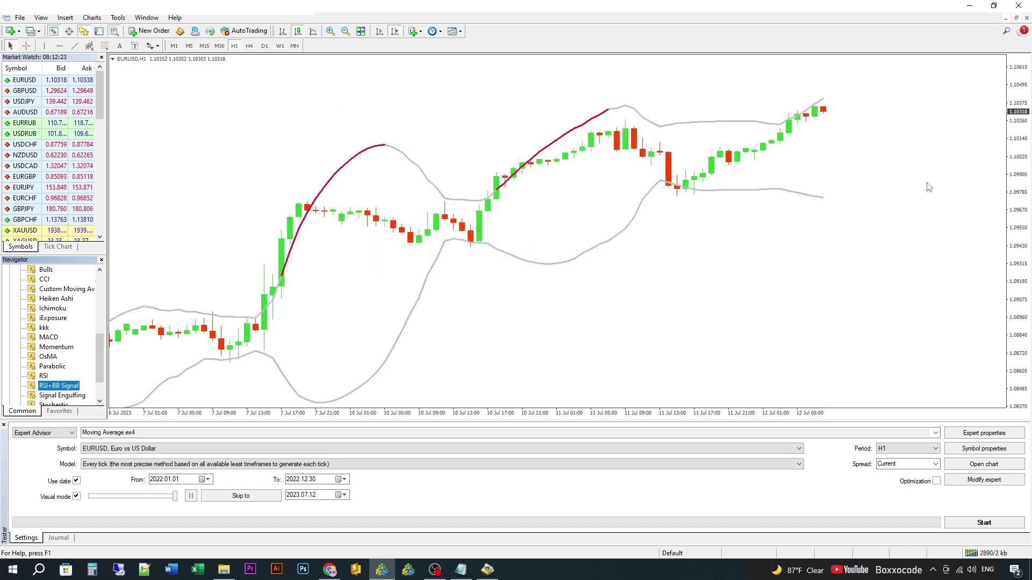
pyautogui.moveTo(1018, 224); pyautogui.dragTo(1019, 219)
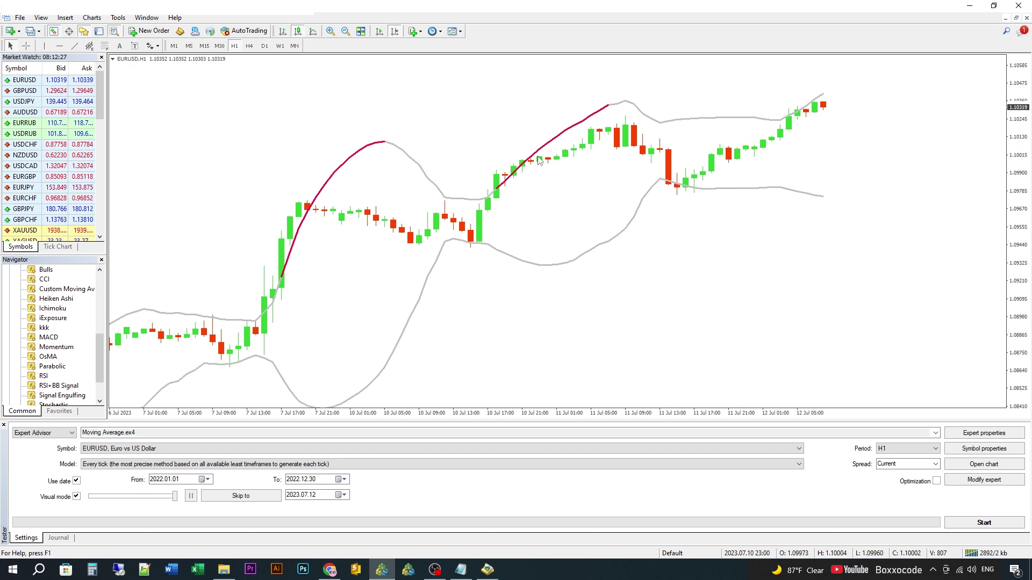